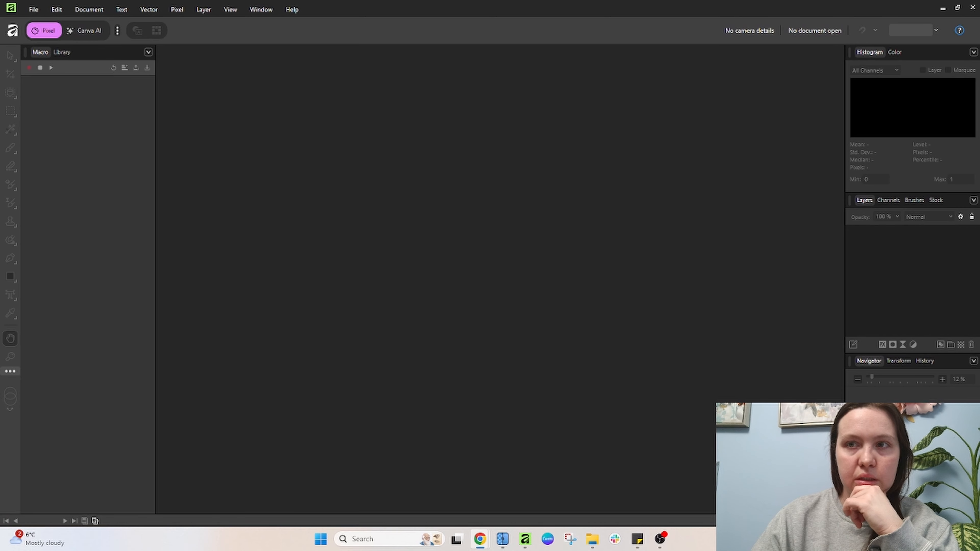
key(alt+Tab)
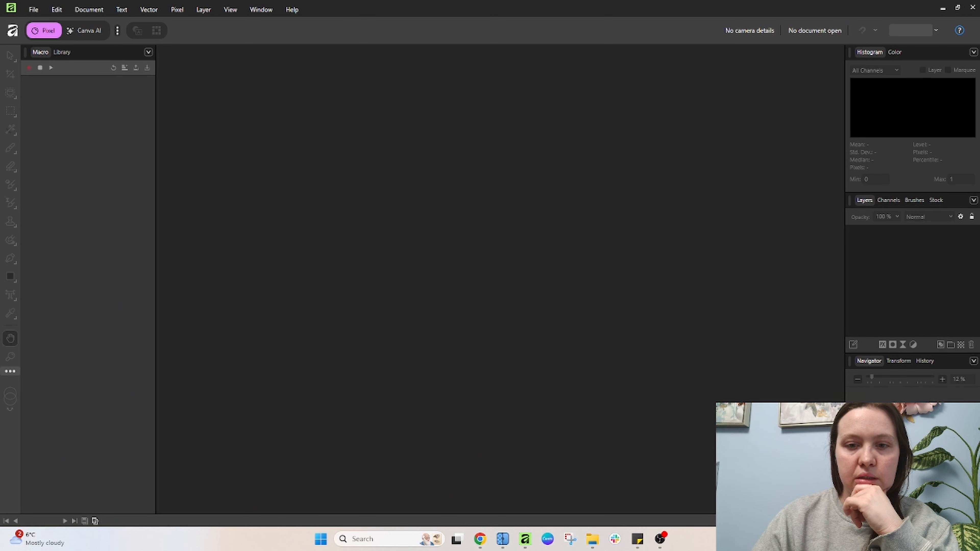
key(alt+Tab)
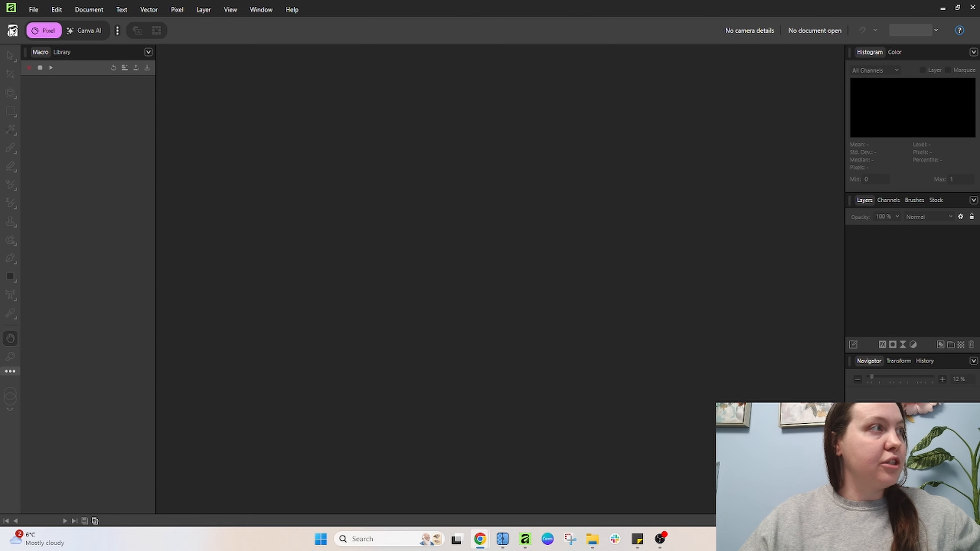
Check that the Macro and Library panels are enabled among the Pixel panels.
click(260, 11)
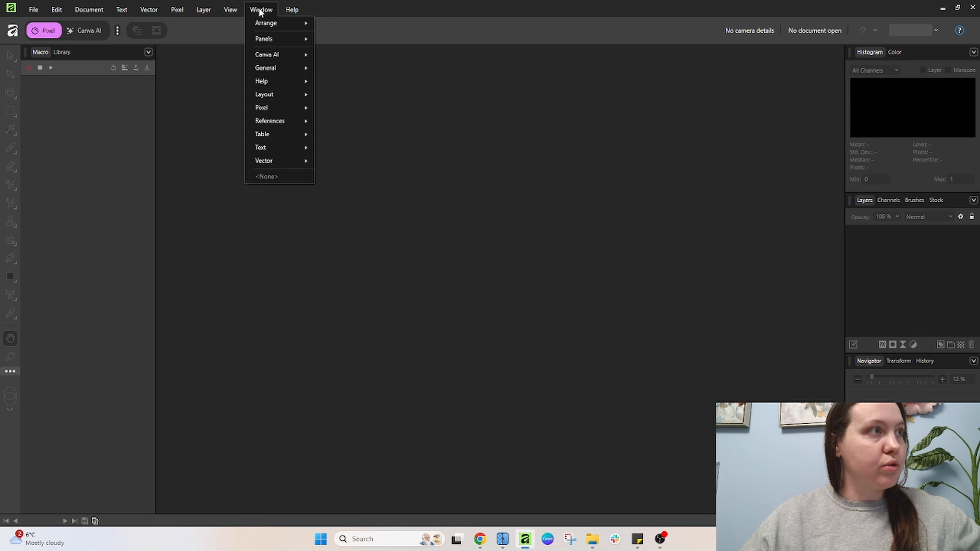
mouse_move(278, 108)
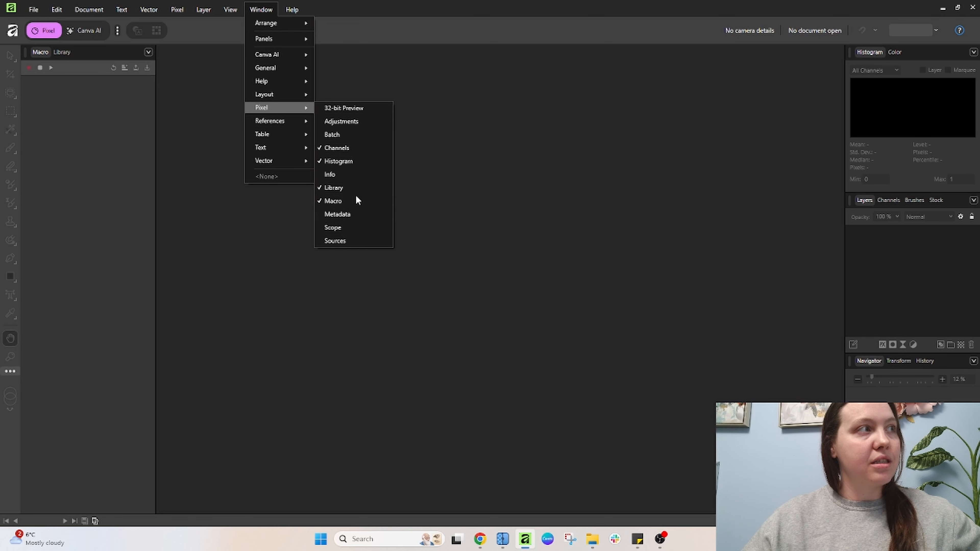
click(22, 94)
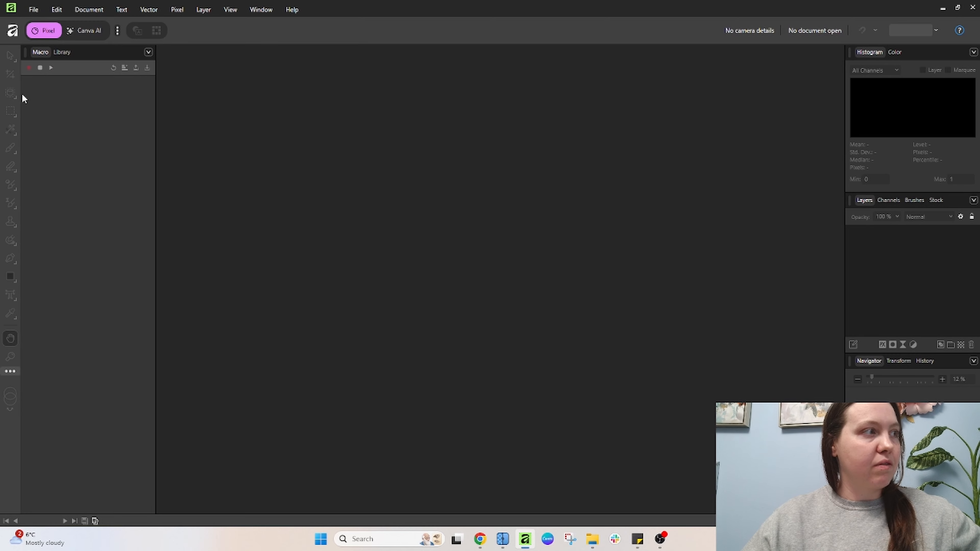
click(82, 30)
click(34, 31)
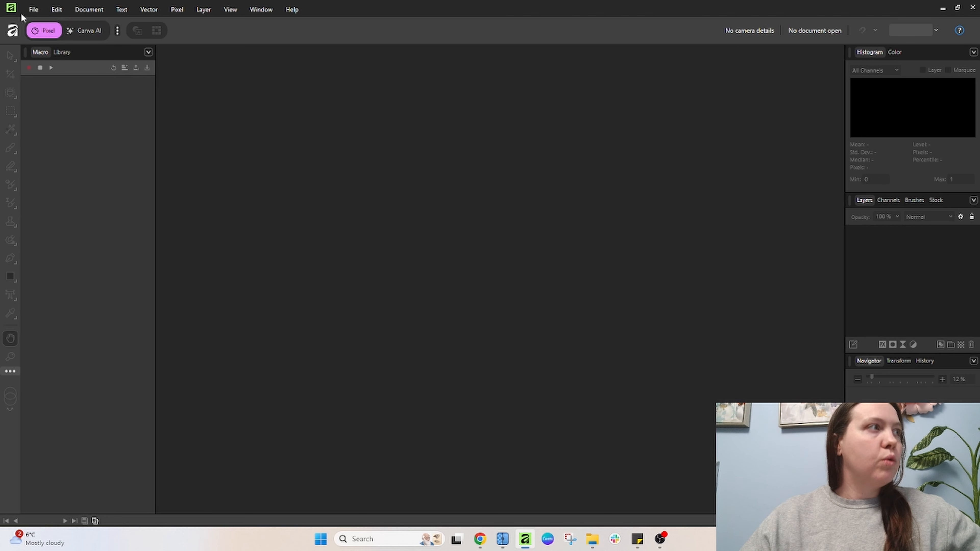
Open the bee-on-a-honey-jar PNG whose name starts with "20260212_0958_Image Generation_remix" from the Downloads folder.
click(31, 11)
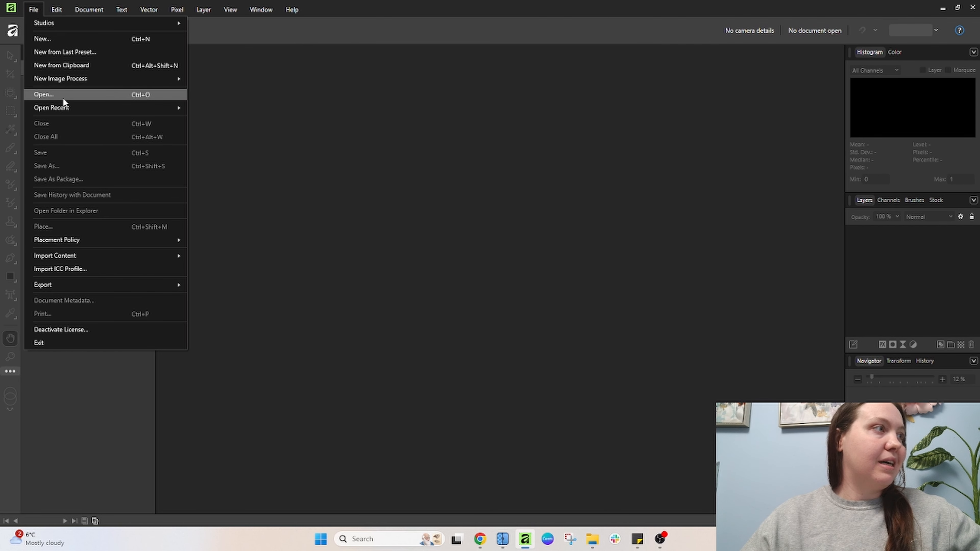
click(75, 97)
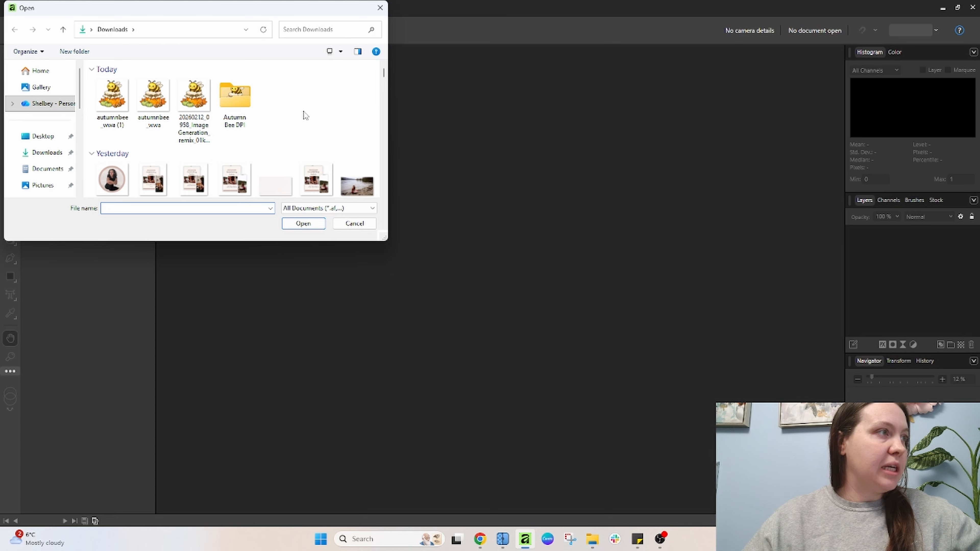
double_click(189, 101)
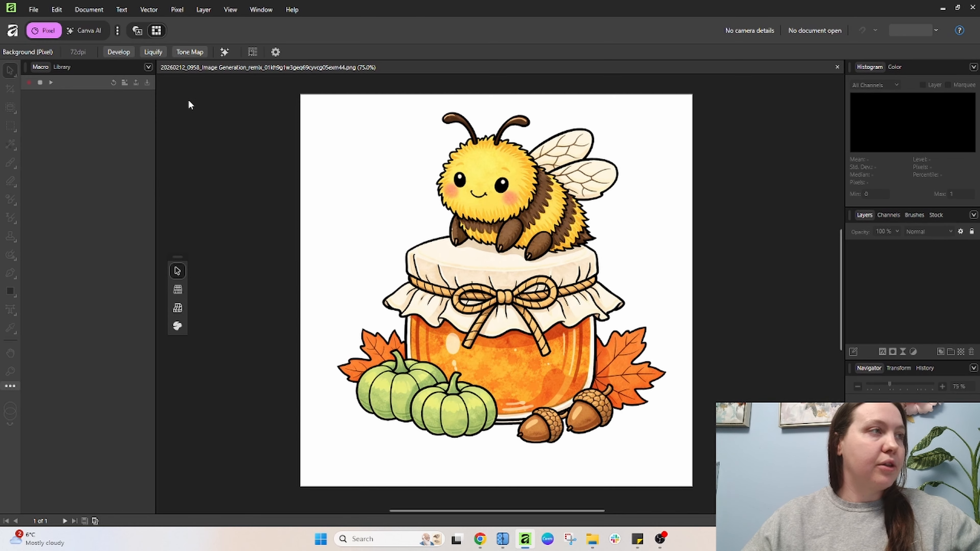
Start recording a macro and resize the document to 300 DPI with resampling turned off.
click(29, 82)
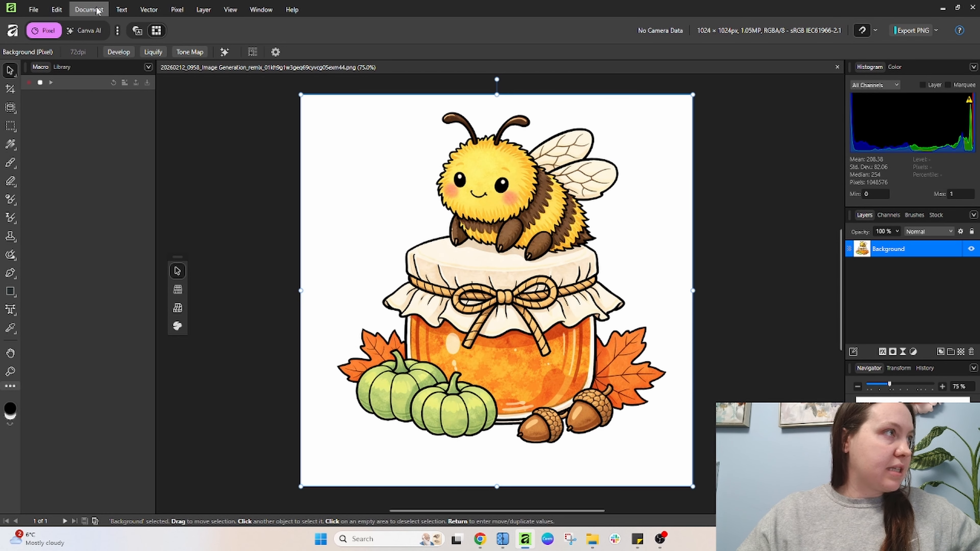
click(89, 10)
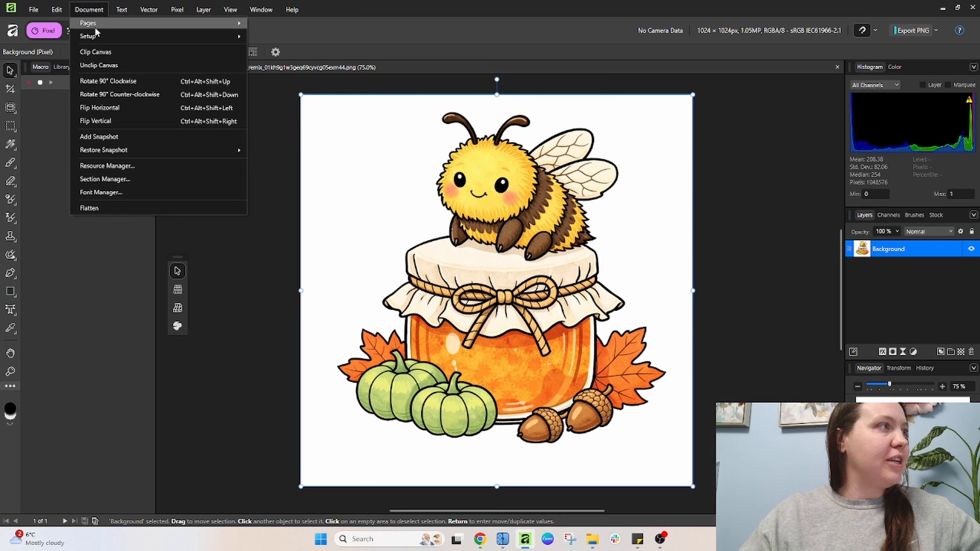
mouse_move(96, 36)
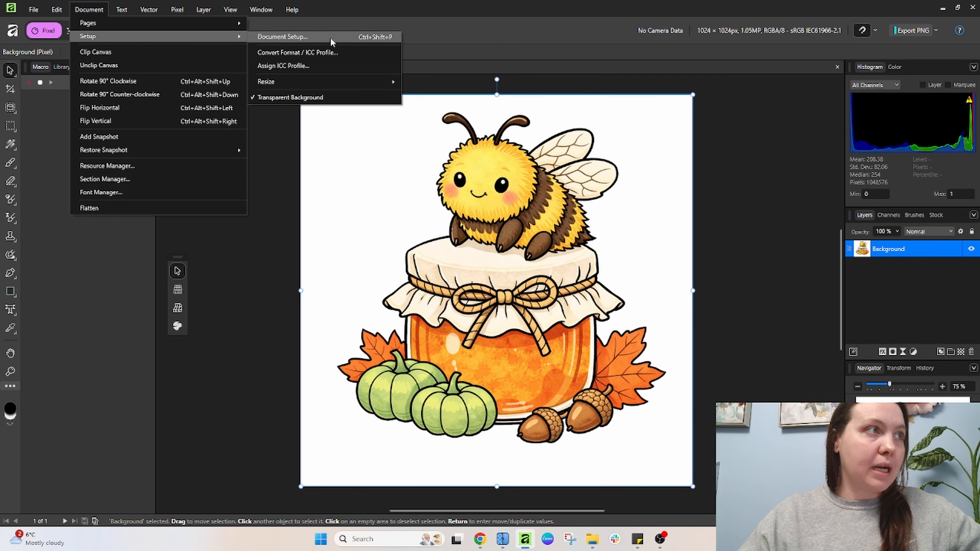
mouse_move(300, 80)
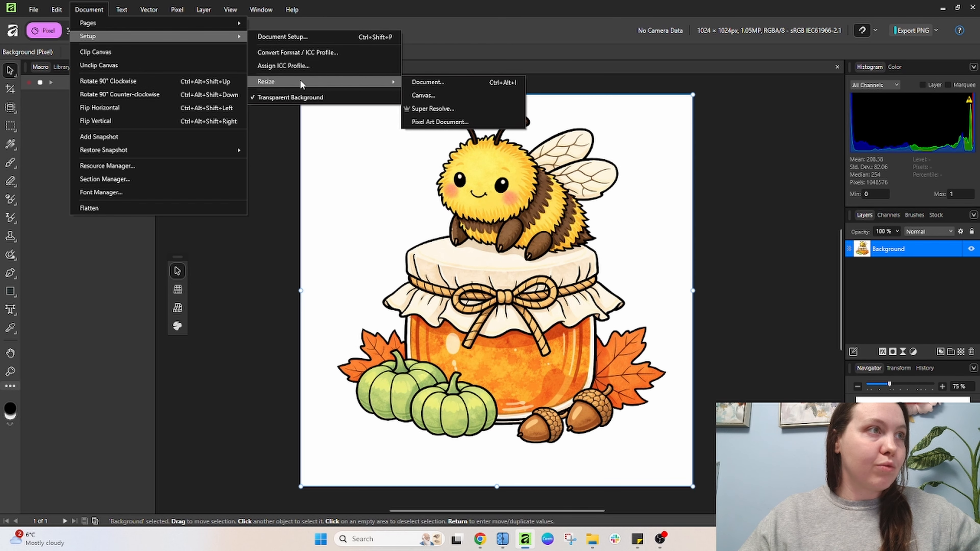
click(430, 82)
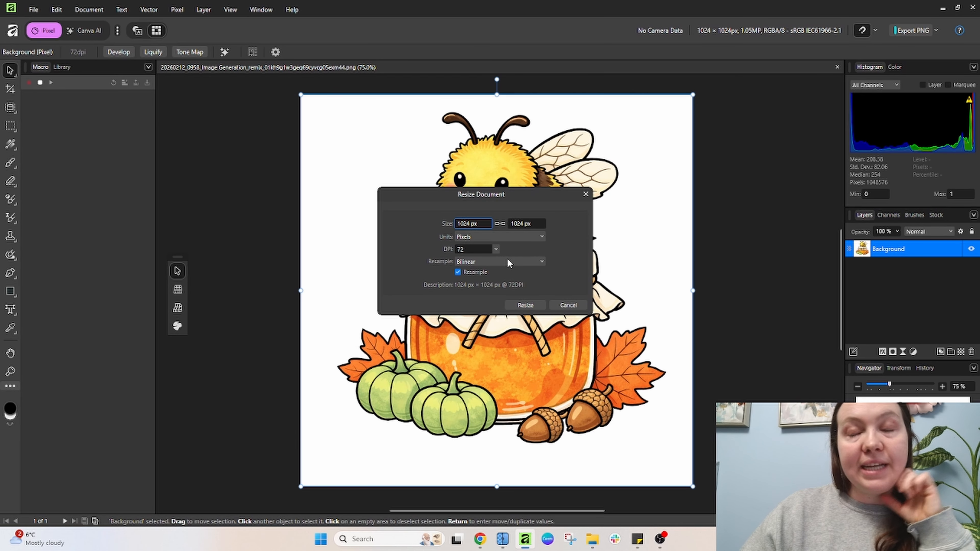
click(475, 250)
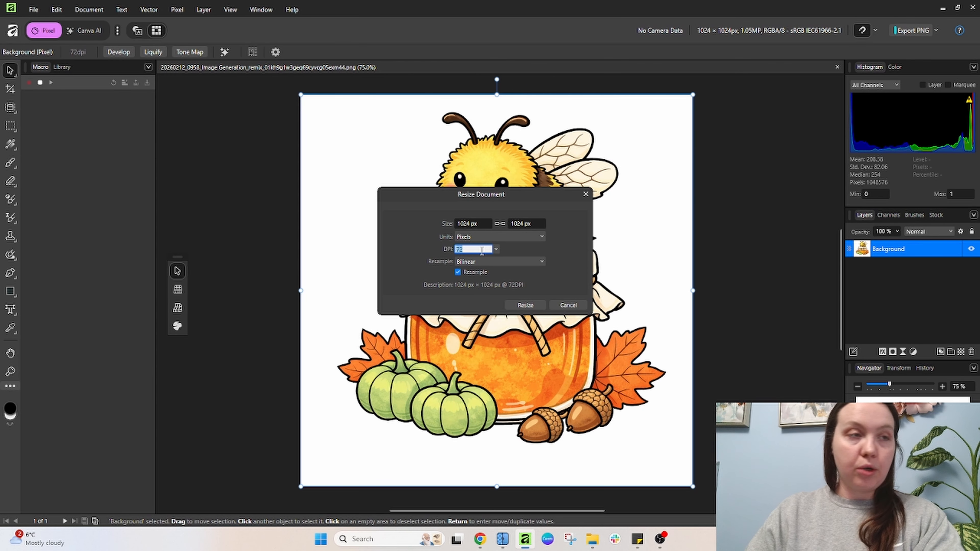
text(300)
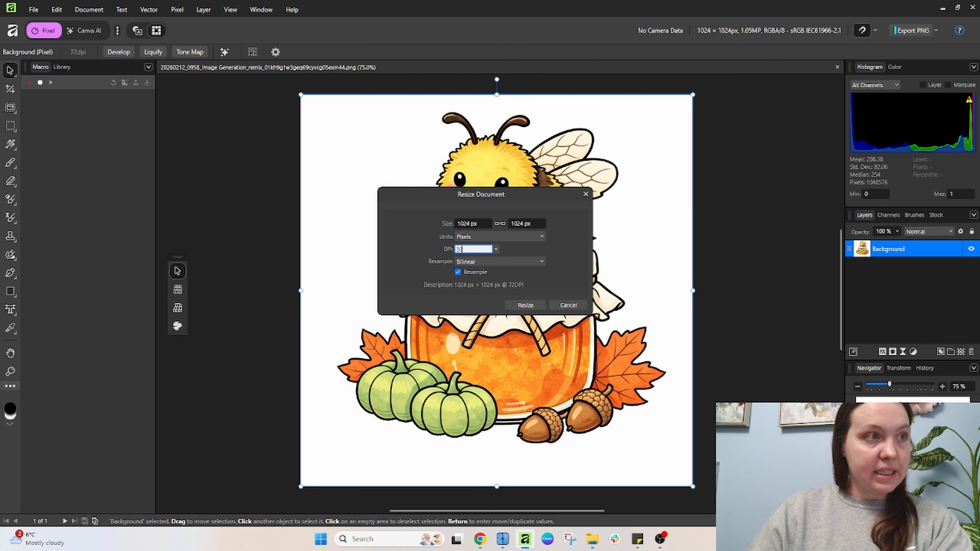
click(458, 272)
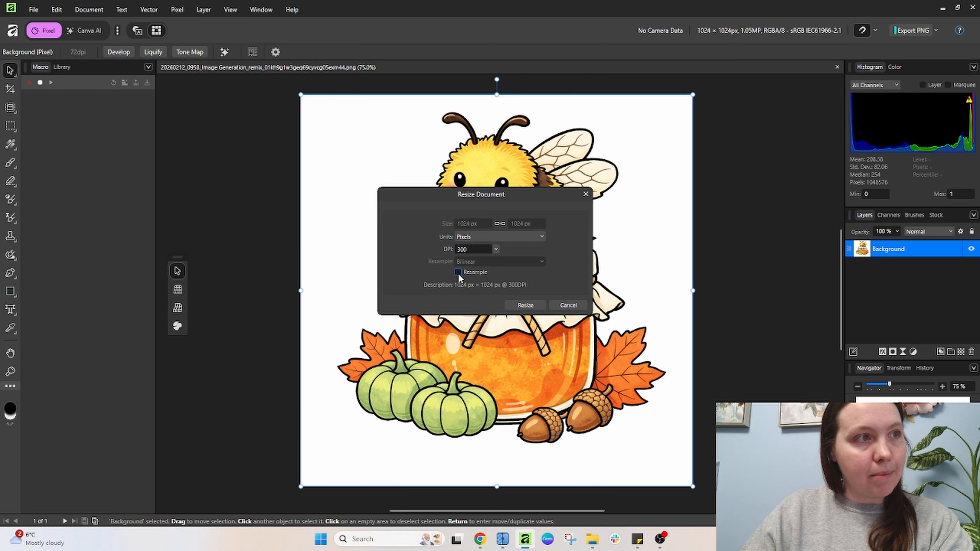
click(458, 273)
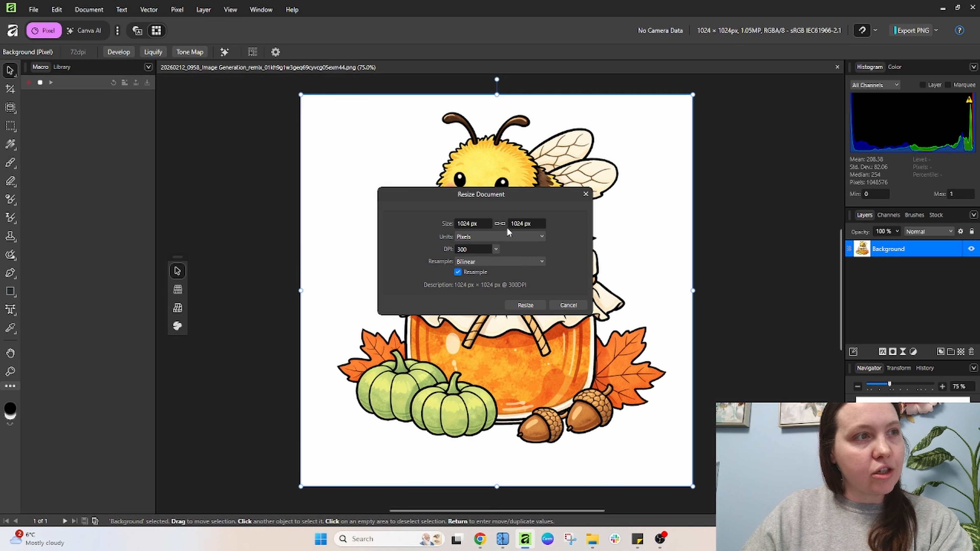
click(458, 272)
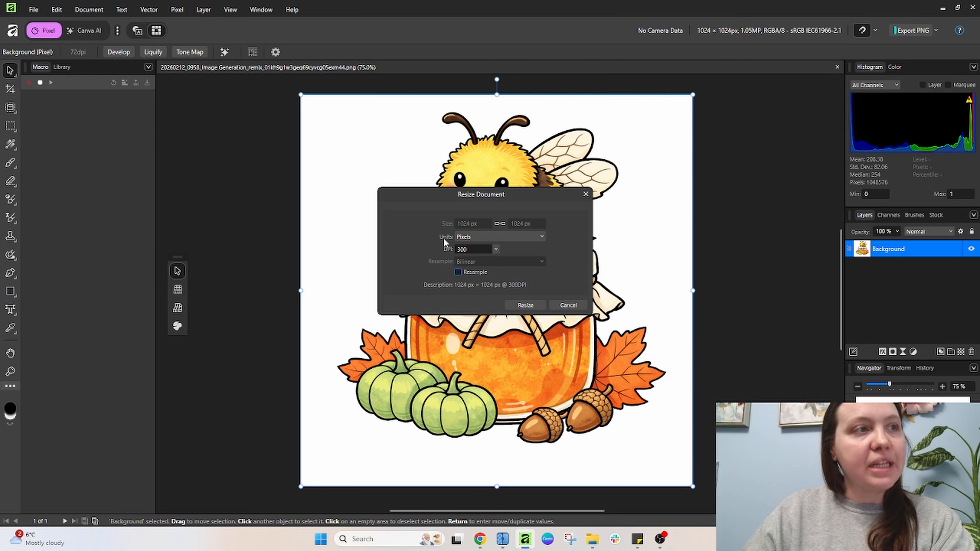
click(526, 305)
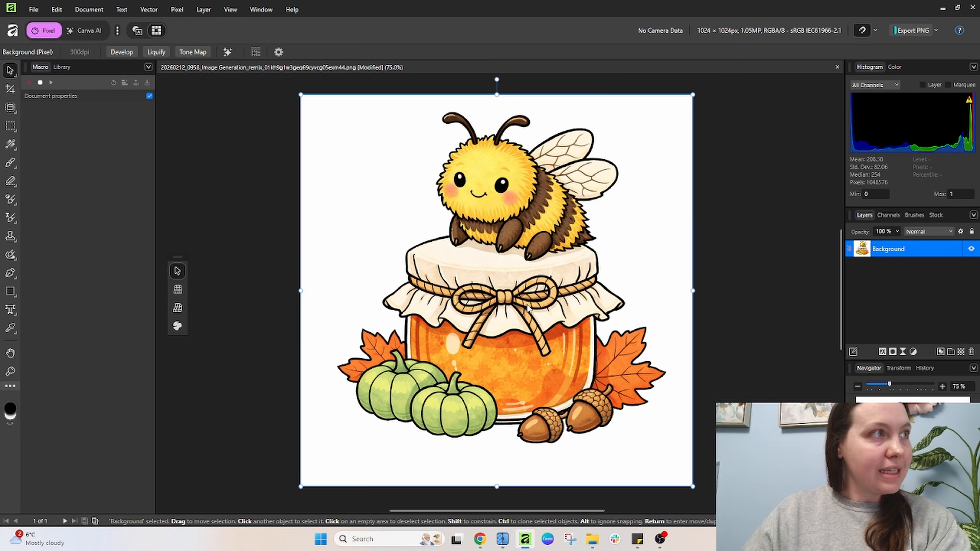
Stop the macro recording and add the macro to the library's Default category as "TESTChange to DPI to 300".
click(41, 83)
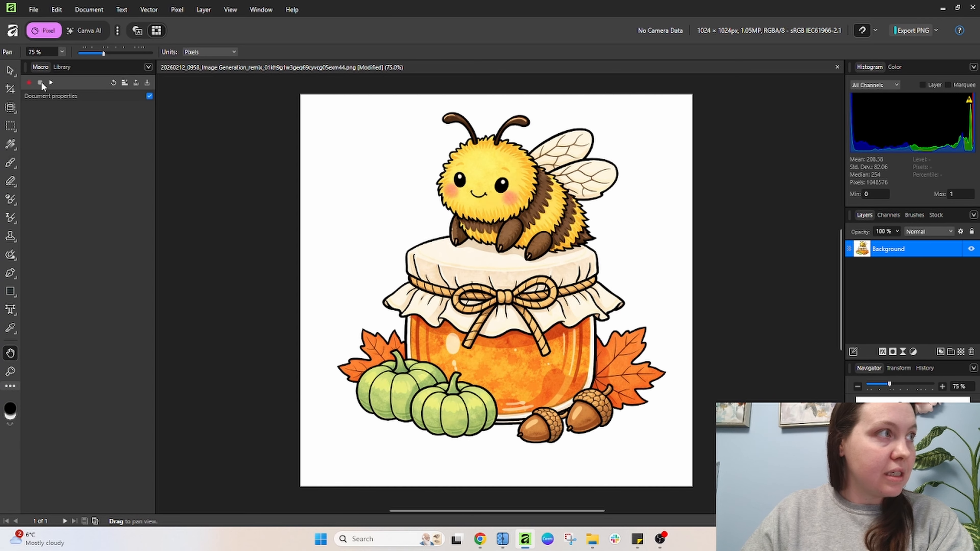
click(123, 82)
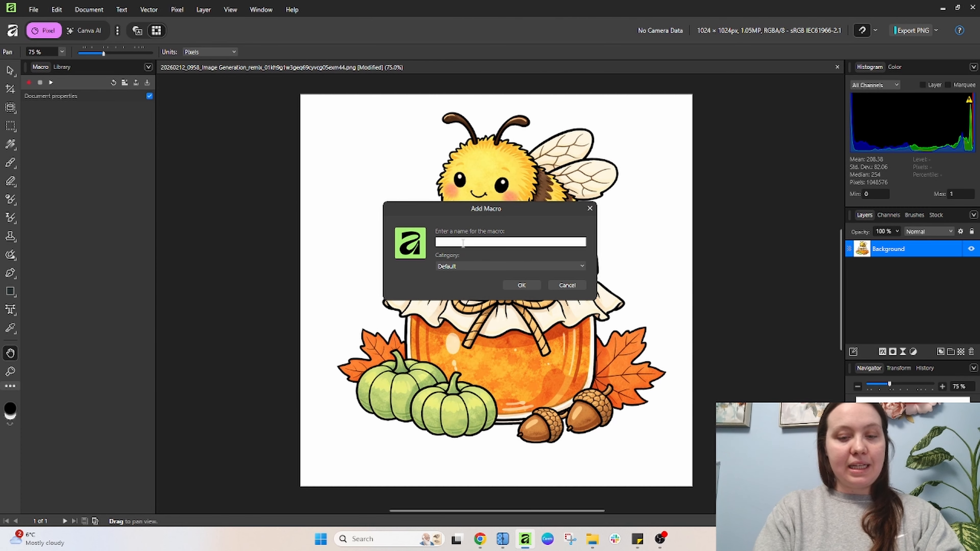
text(TESTChange to)
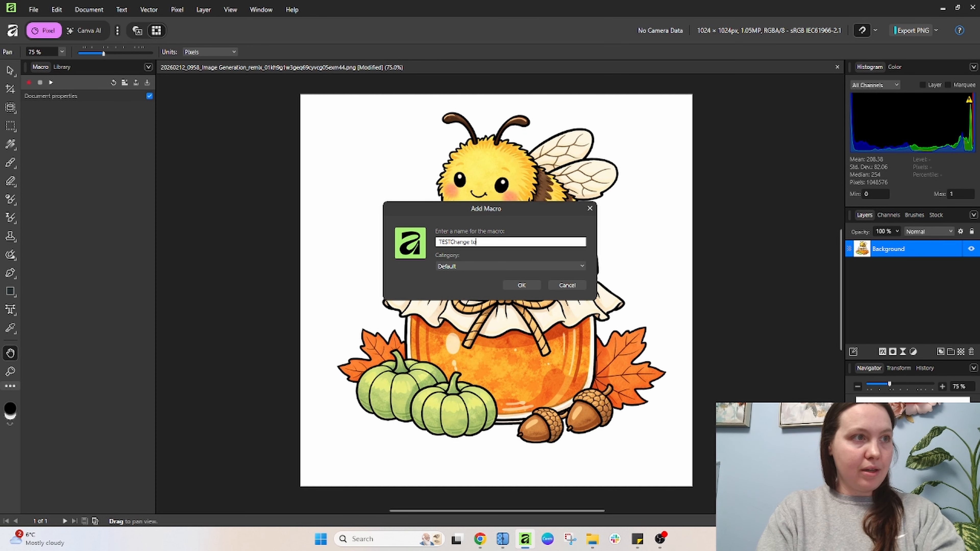
text( DPI)
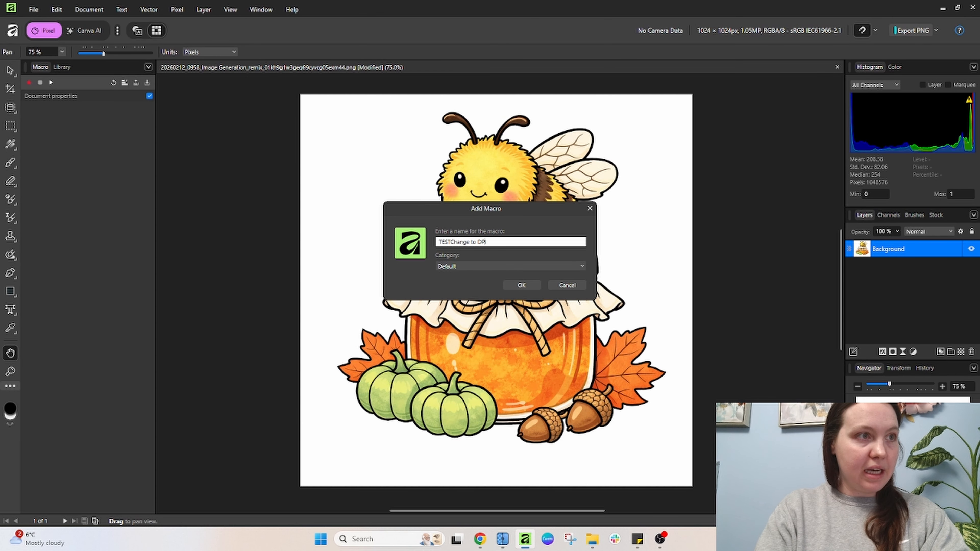
text( to 300)
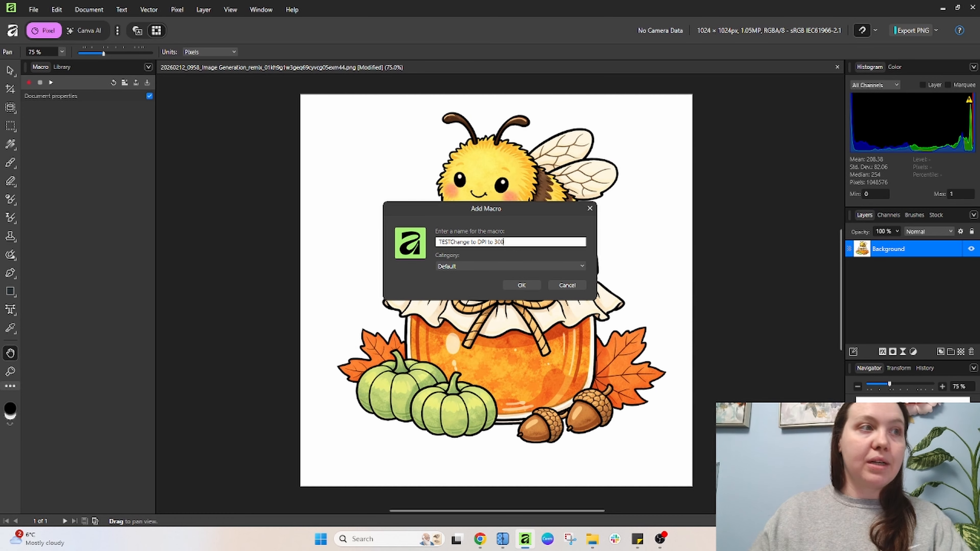
click(522, 285)
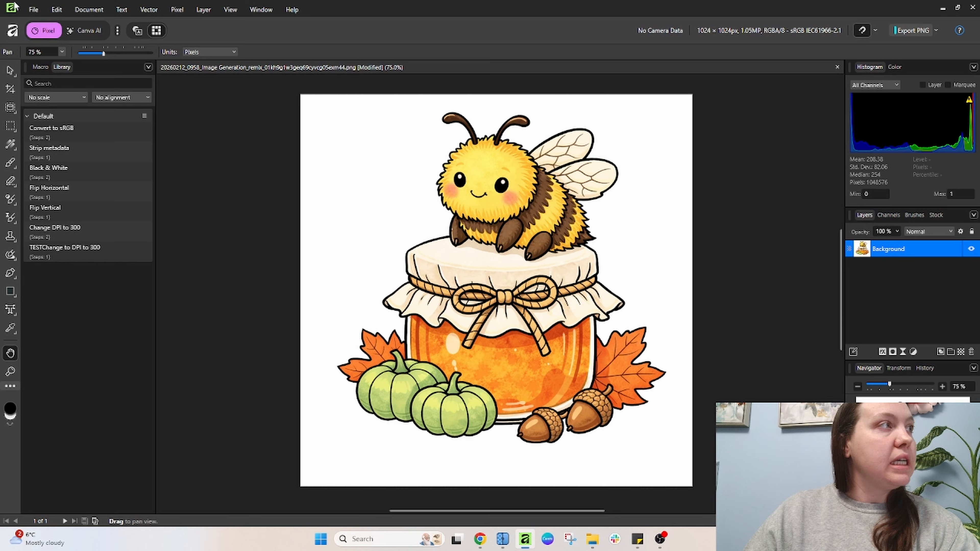
Start a new batch job for processing images.
click(30, 10)
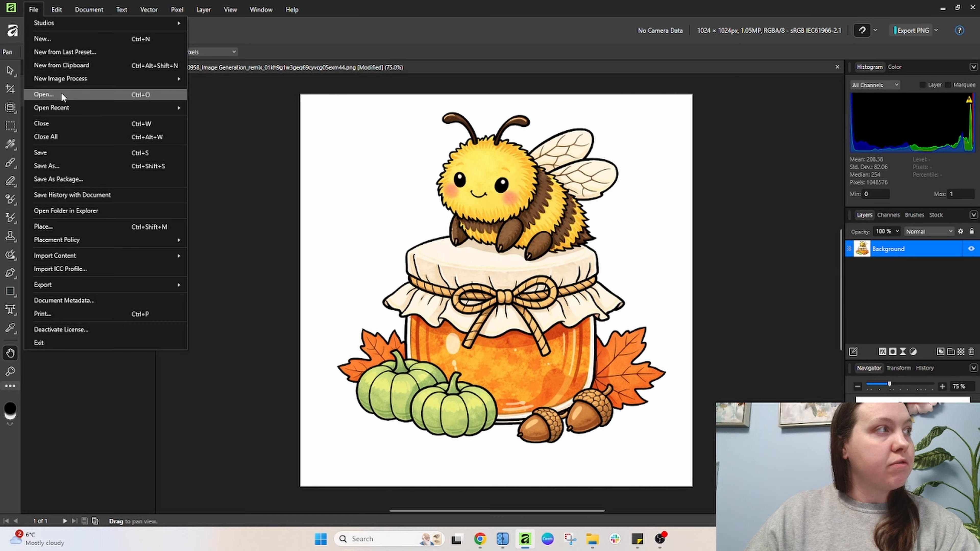
mouse_move(69, 82)
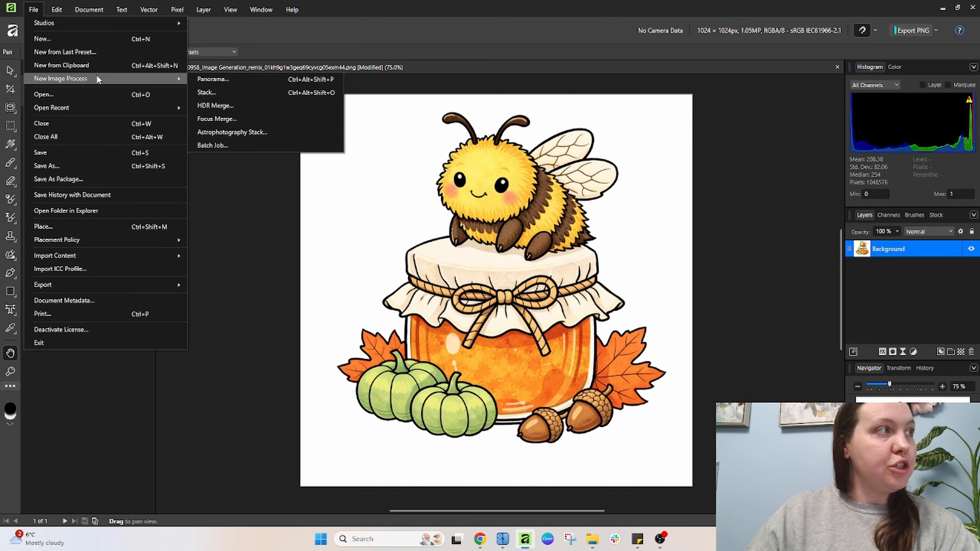
click(251, 146)
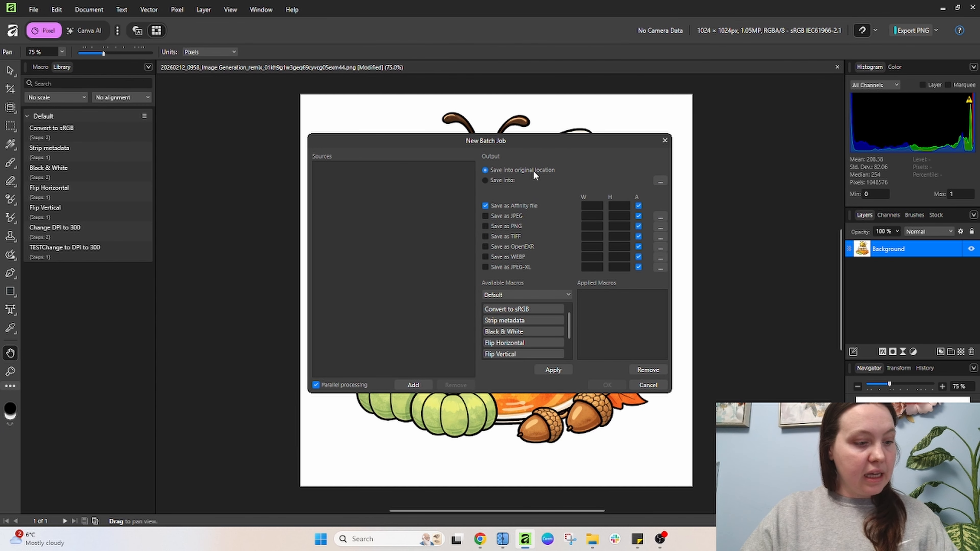
Browse the Downloads folder for batch source images and open the "pink orange florals BG" folder.
click(413, 385)
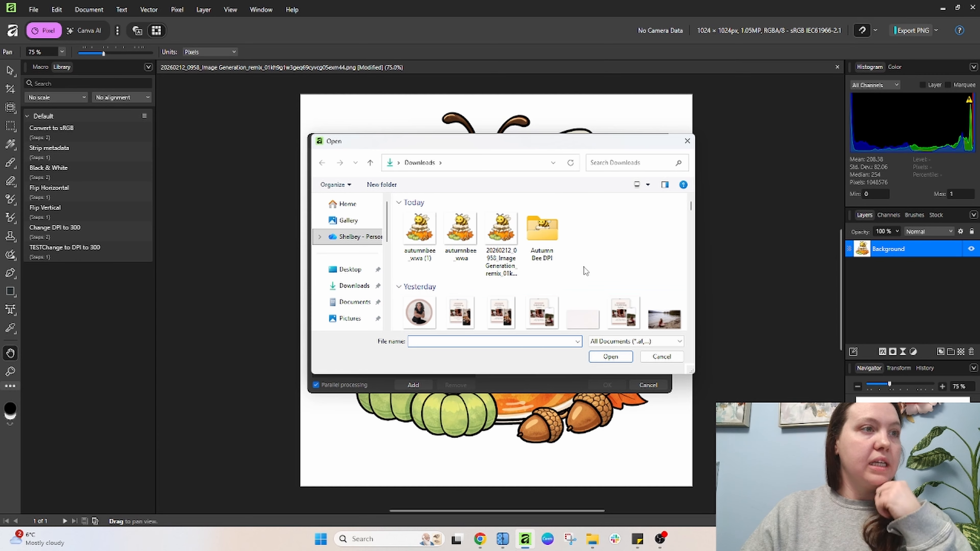
scroll(629, 247, down, 4)
scroll(625, 251, down, 2)
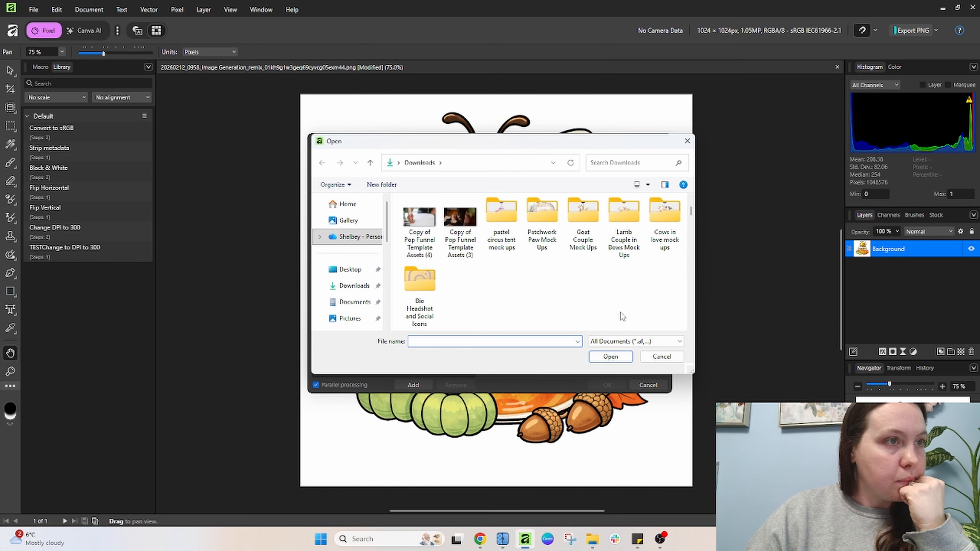
scroll(622, 317, down, 6)
scroll(622, 316, down, 12)
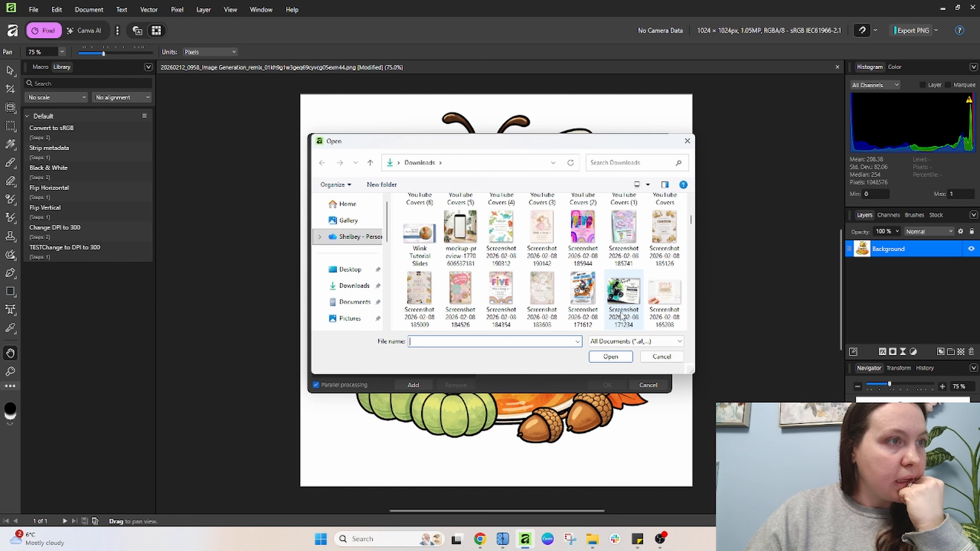
scroll(580, 297, down, 2)
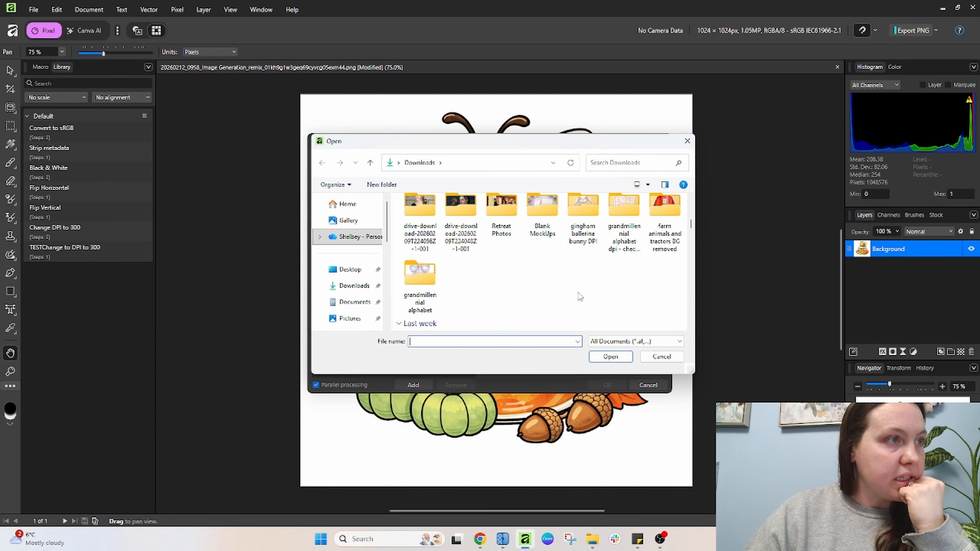
scroll(579, 296, up, 2)
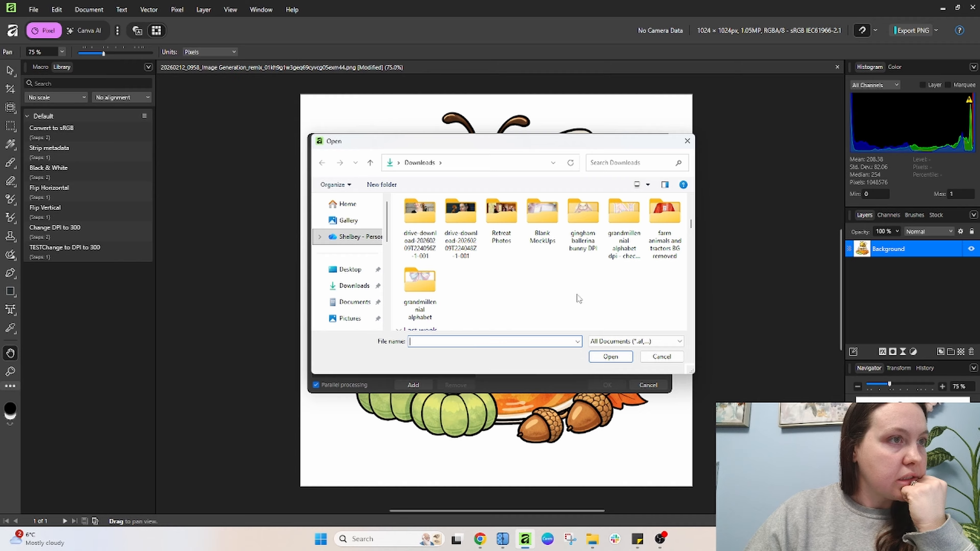
click(634, 228)
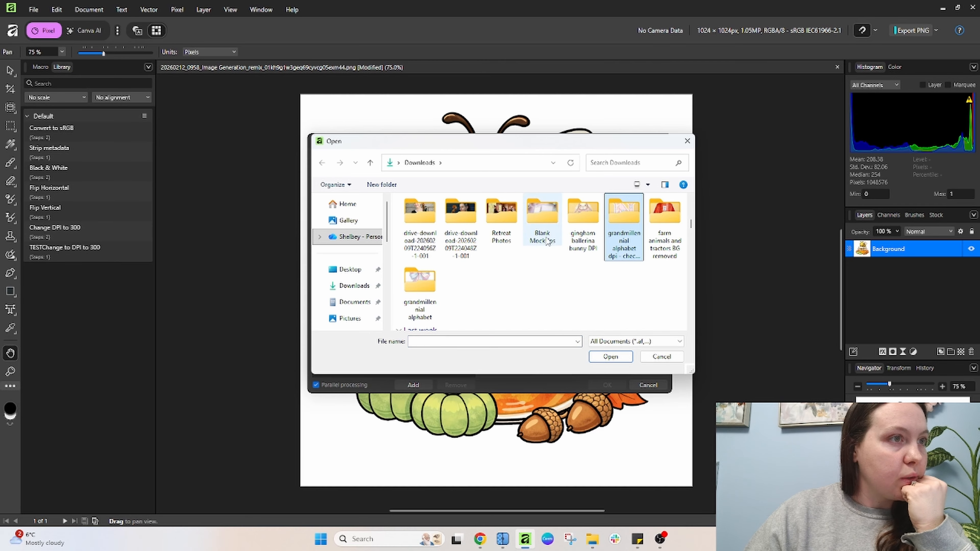
scroll(554, 293, down, 5)
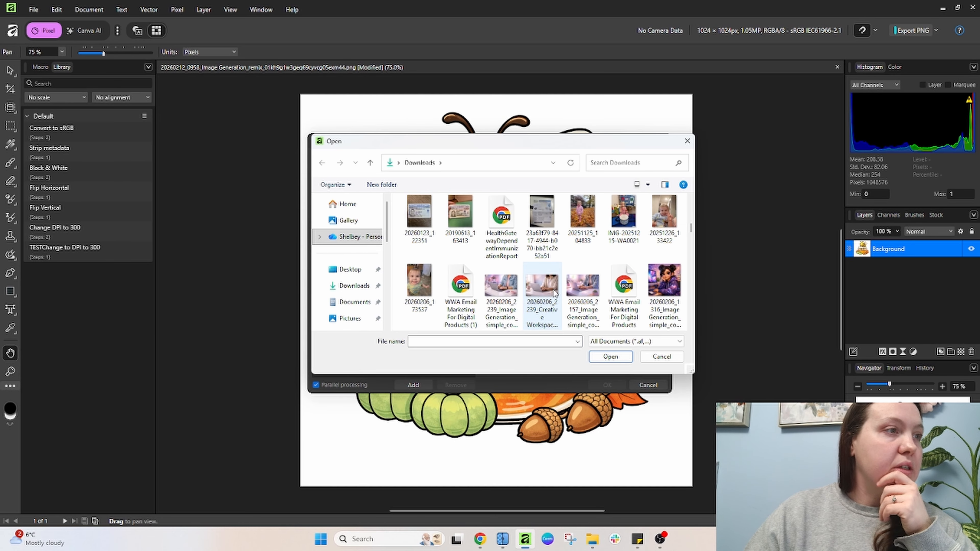
scroll(554, 293, down, 10)
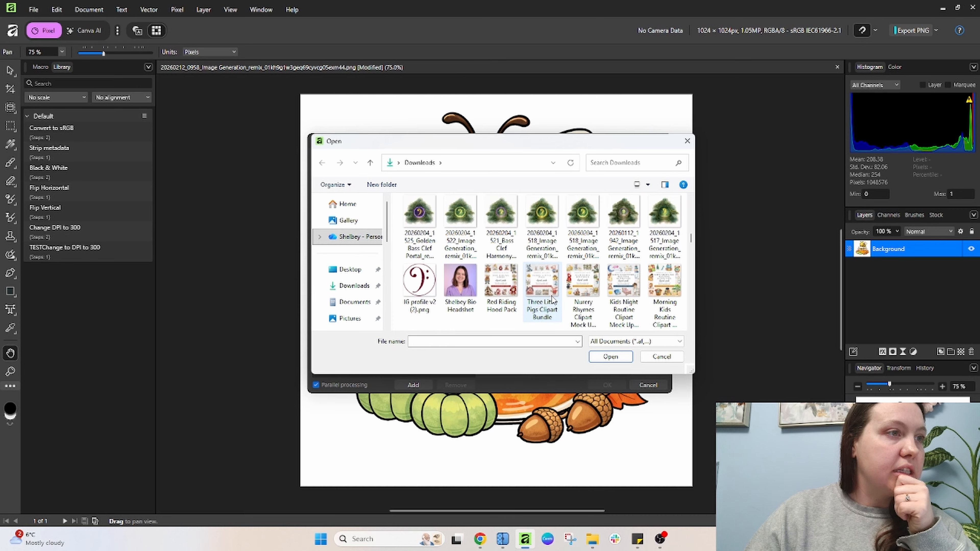
scroll(554, 299, down, 3)
drag(684, 363, 759, 465)
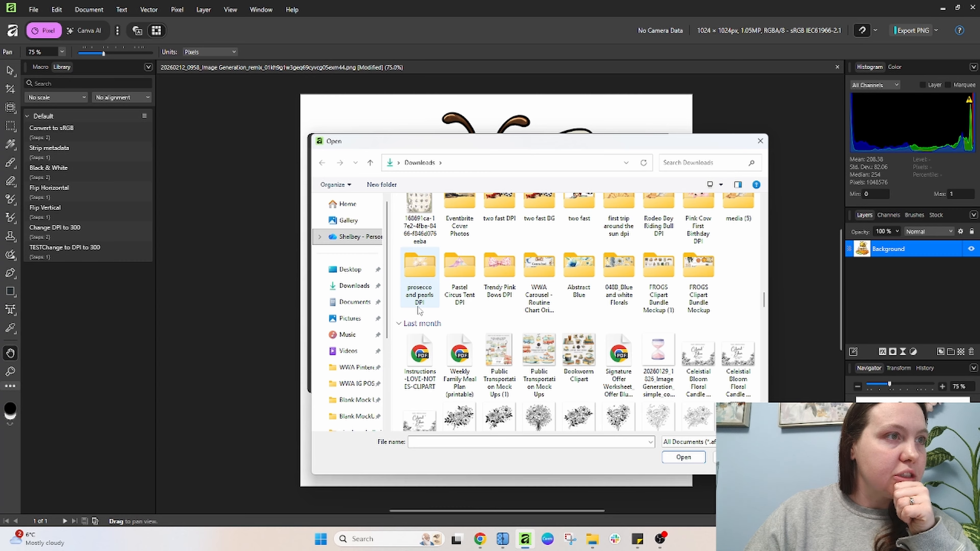
scroll(736, 303, down, 5)
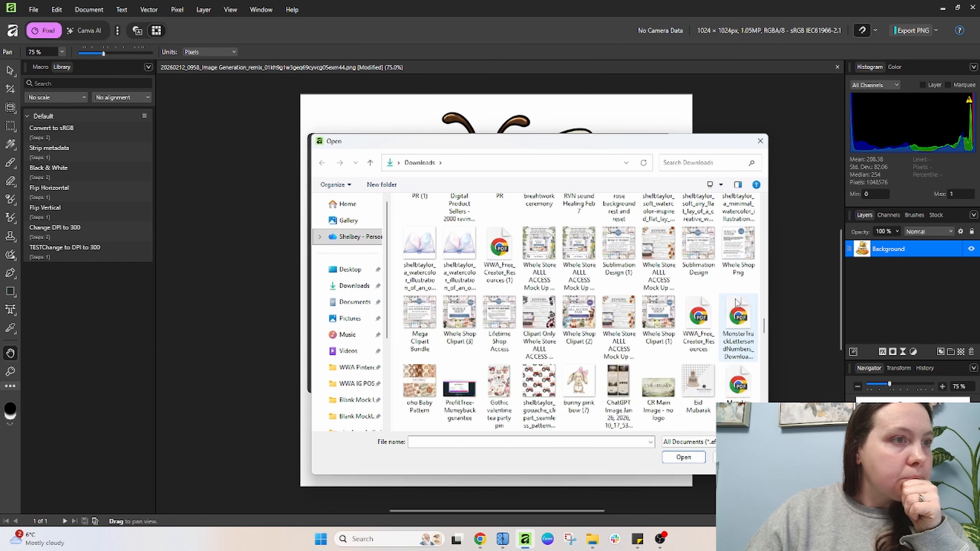
scroll(736, 303, down, 15)
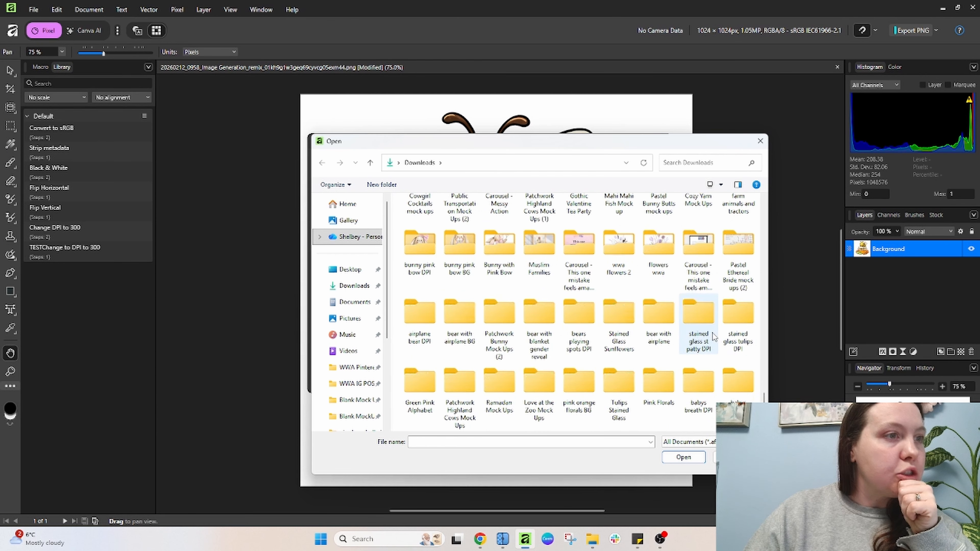
scroll(702, 353, up, 2)
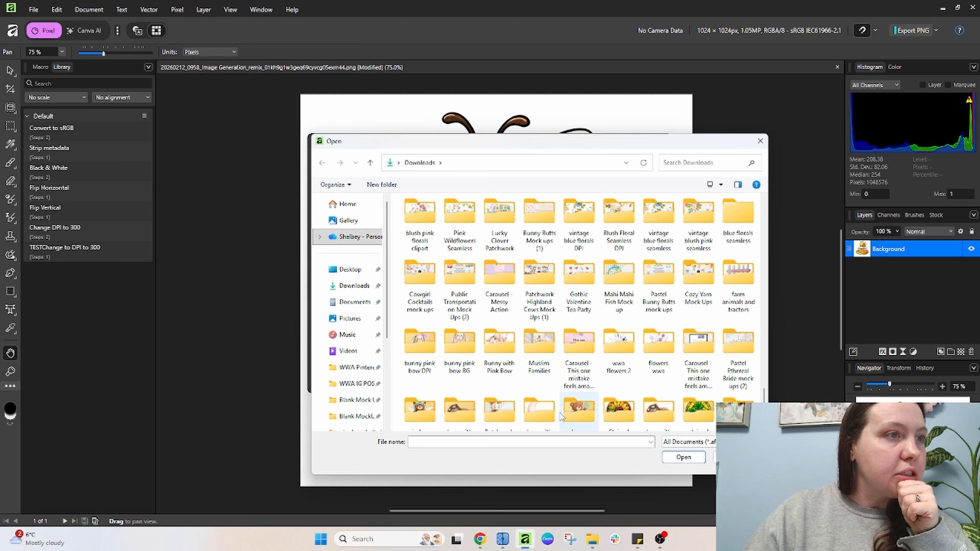
scroll(614, 381, down, 2)
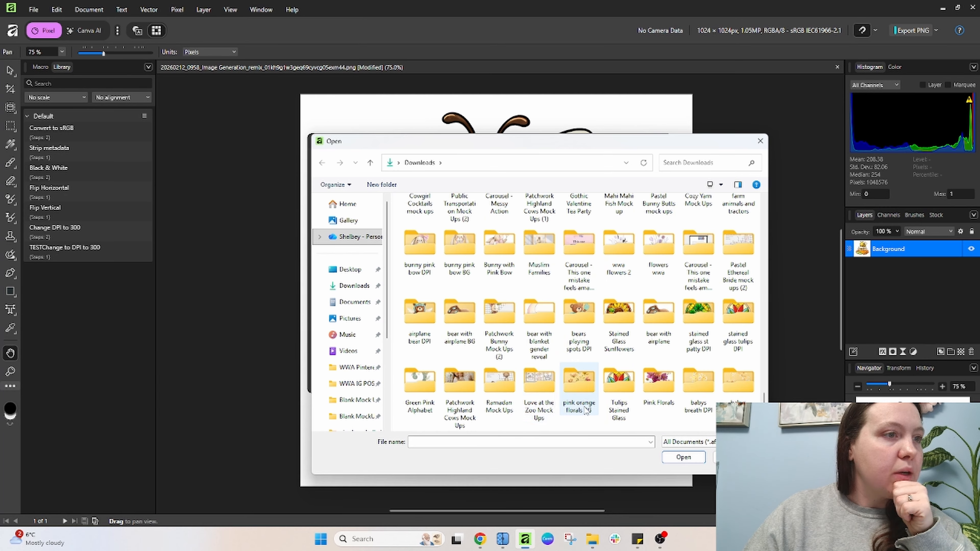
double_click(575, 388)
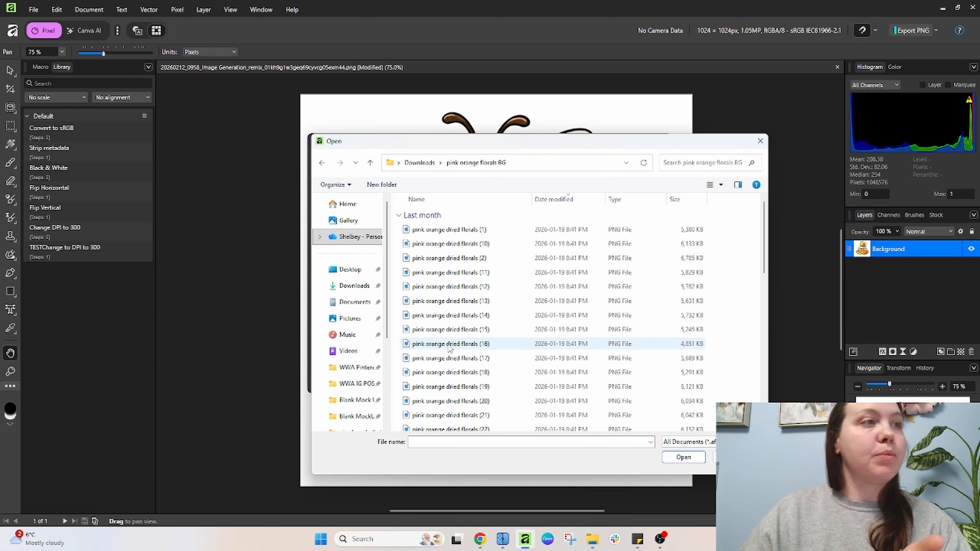
Select all the "pink orange dried florals" PNG files in the folder and add them as the batch job's sources.
click(449, 344)
key(ctrl+a)
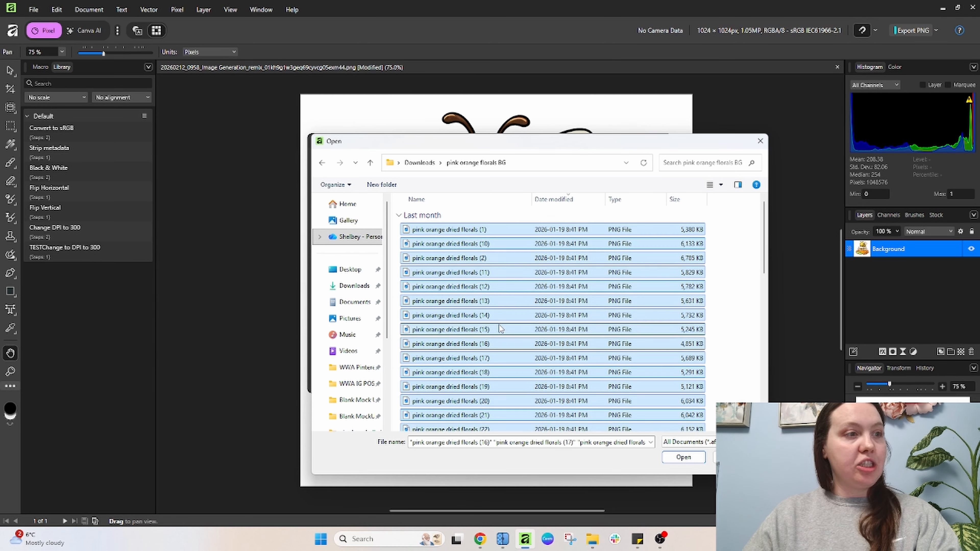
scroll(510, 320, down, 7)
scroll(510, 320, down, 3)
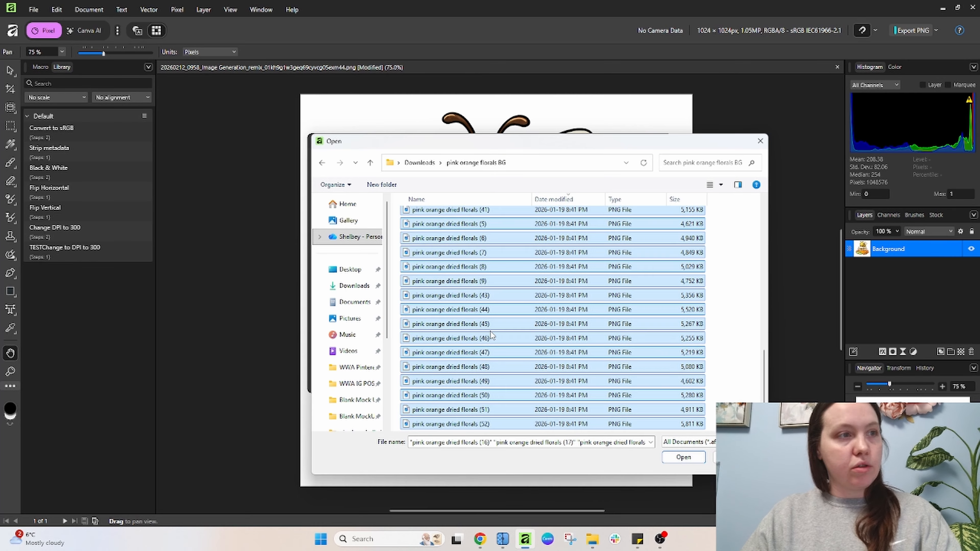
click(463, 309)
key(ctrl+a)
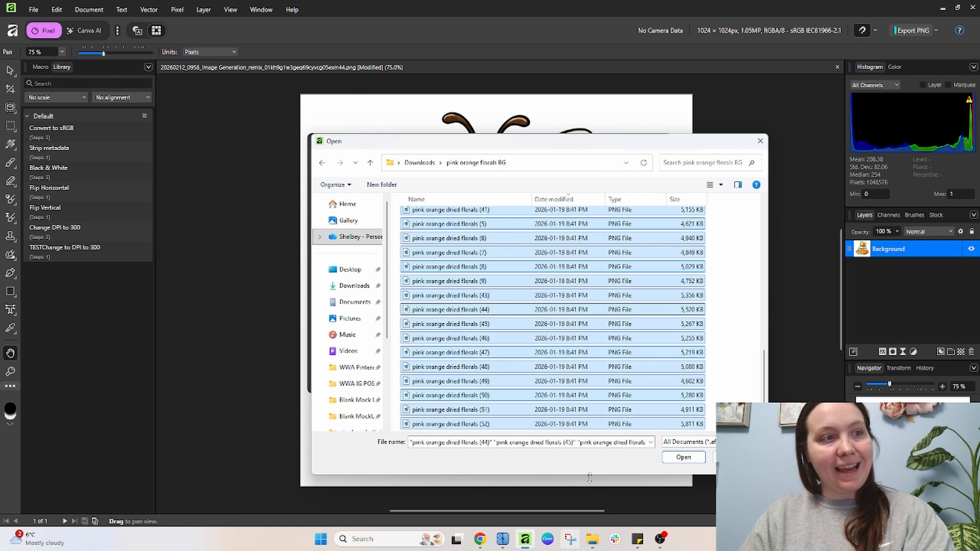
click(684, 457)
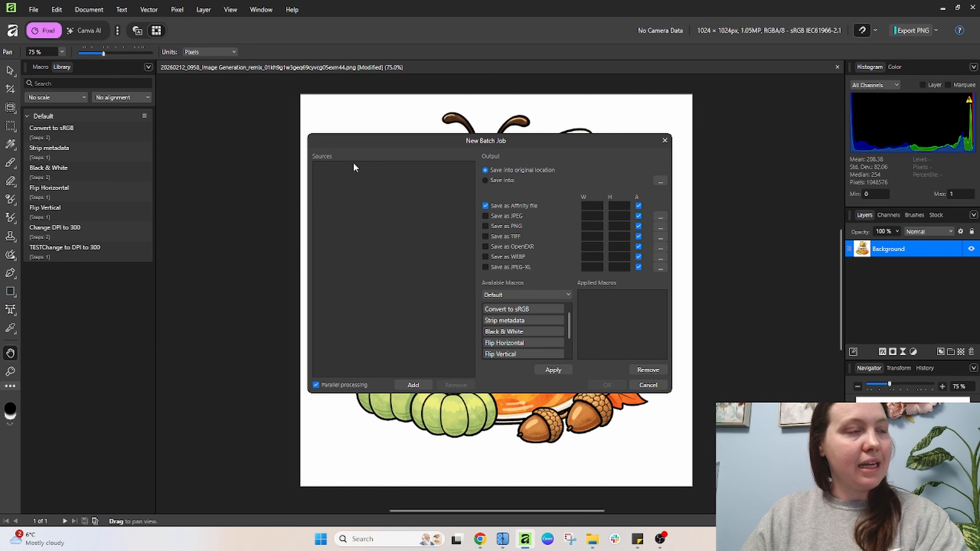
Choose a separate output location for the batch job and create a new folder in Downloads.
click(660, 180)
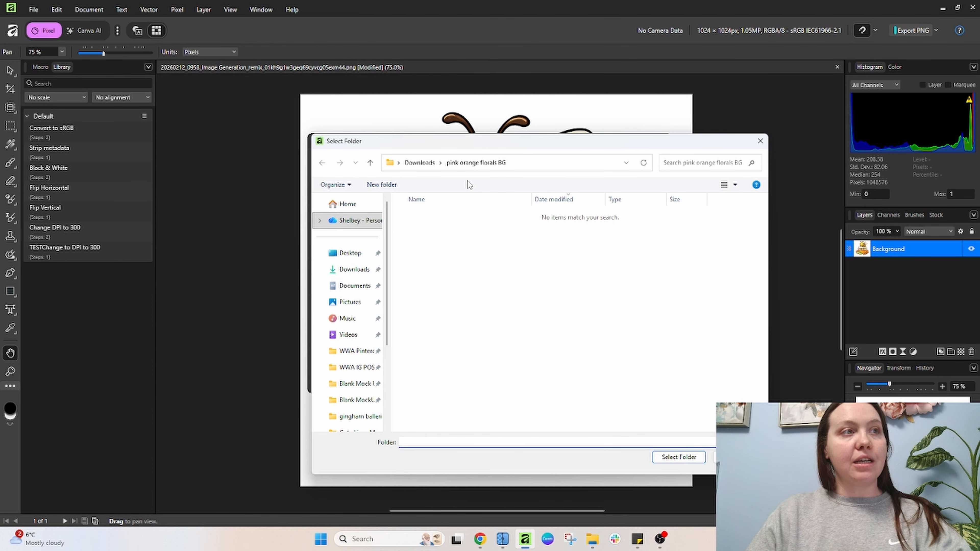
click(356, 270)
right_click(532, 247)
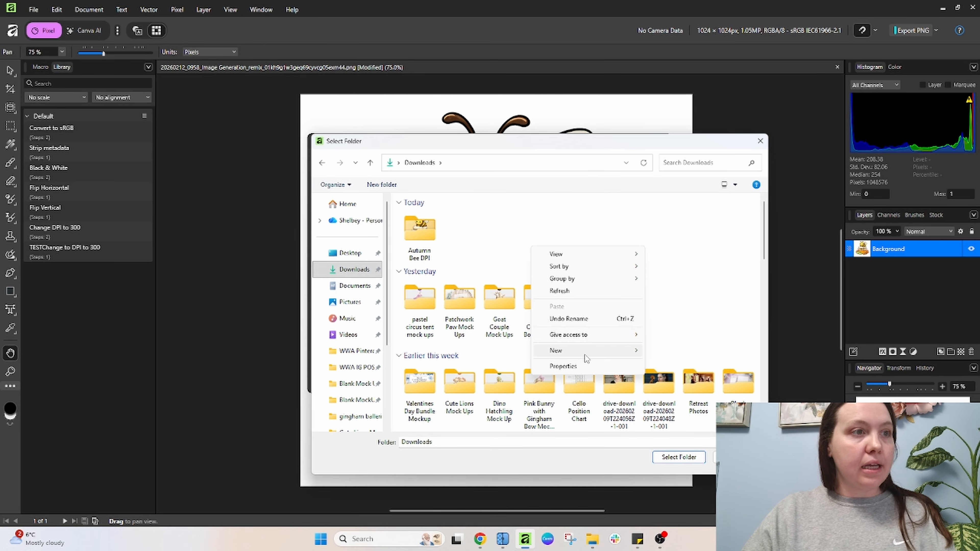
mouse_move(585, 355)
click(718, 352)
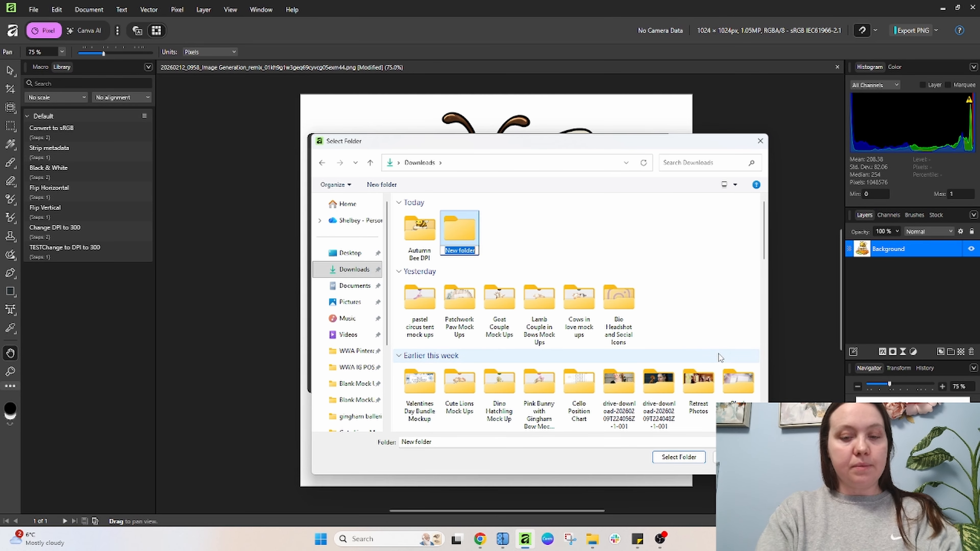
Try to name the new folder "Pink orange florals DPI", declining to merge it with an existing folder.
text(Pink orange flora)
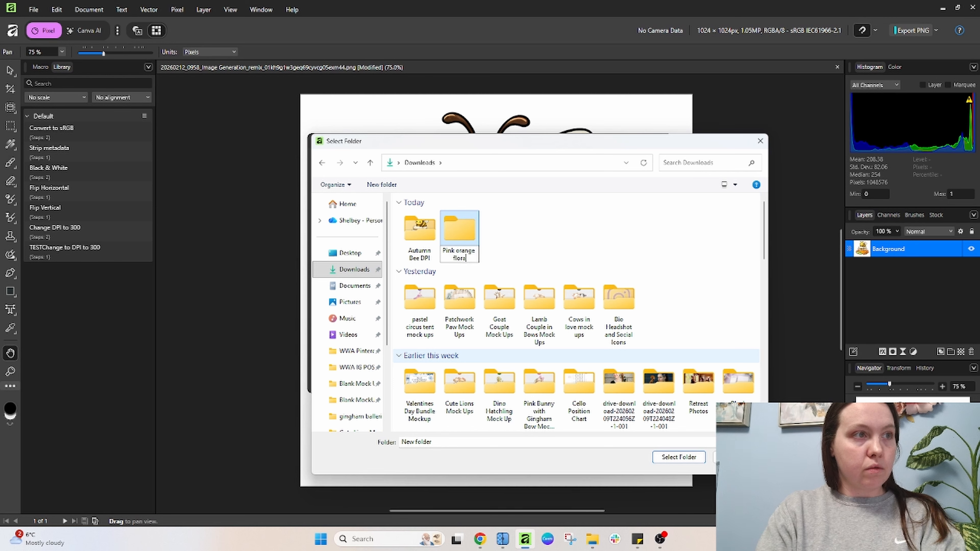
text(ls DPI)
key(Return)
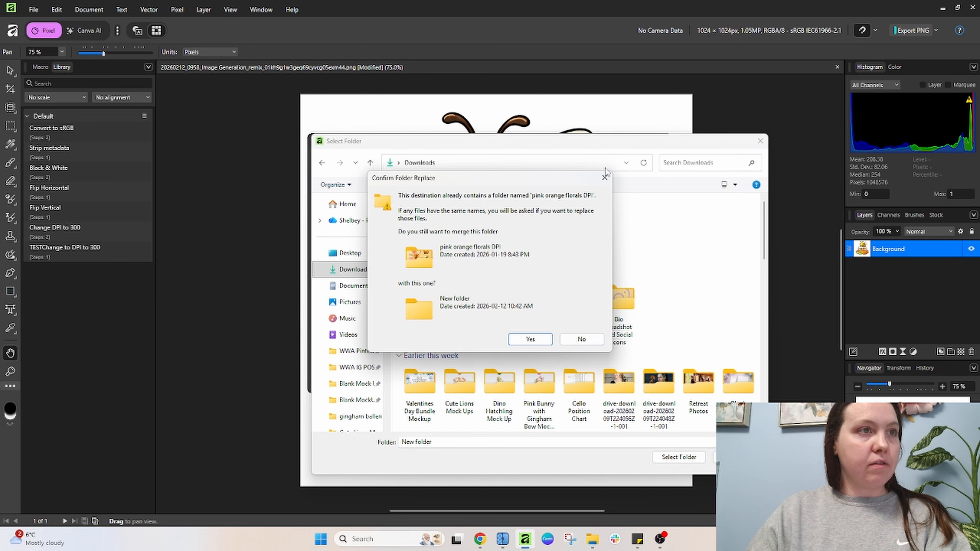
click(581, 339)
Rename the new folder as "pink flowers DPI test" and set it as the batch job's output folder.
right_click(460, 233)
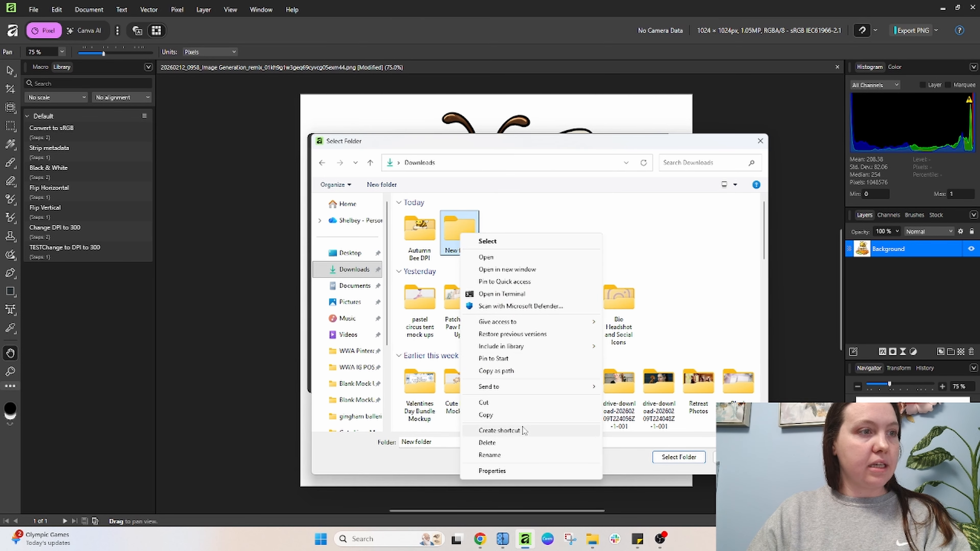
click(515, 455)
text(pink)
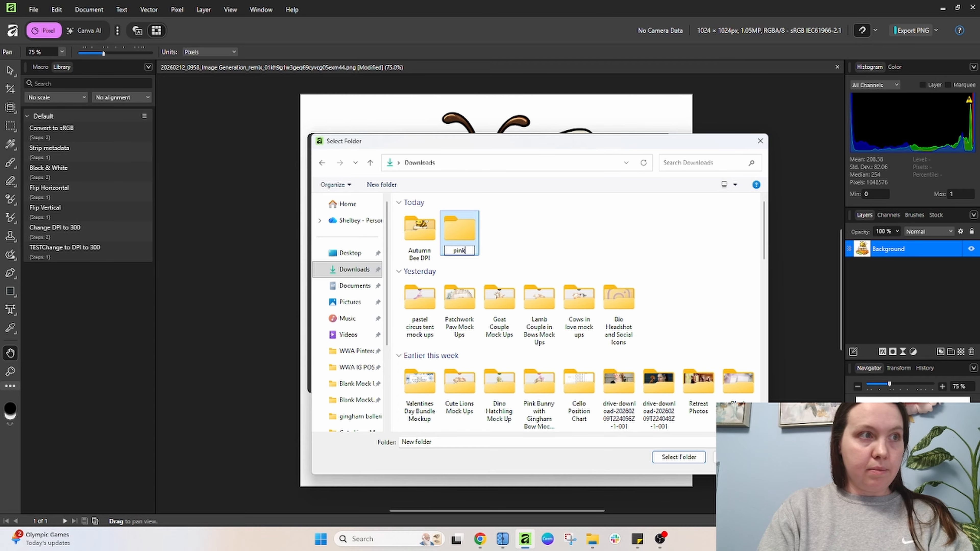
text( flowers DPI tes)
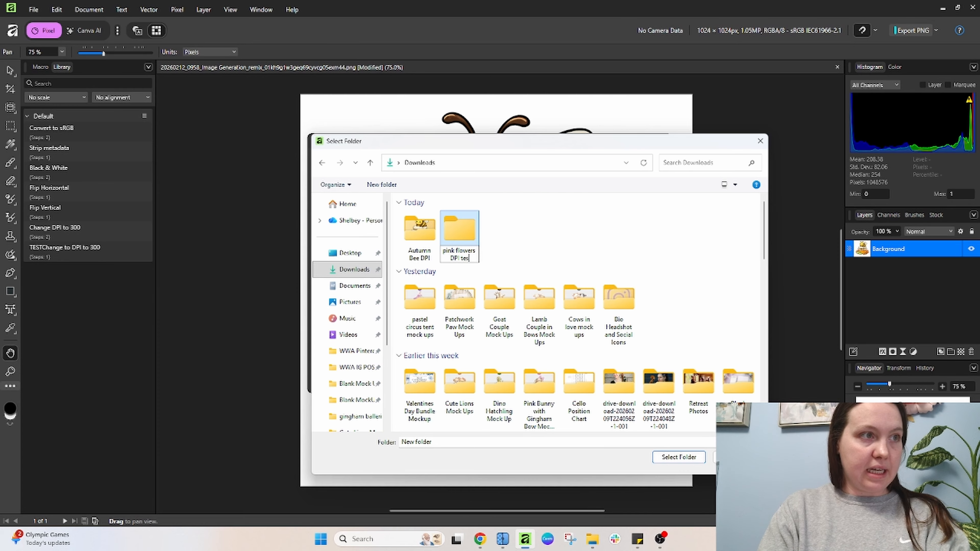
text(t)
key(Return)
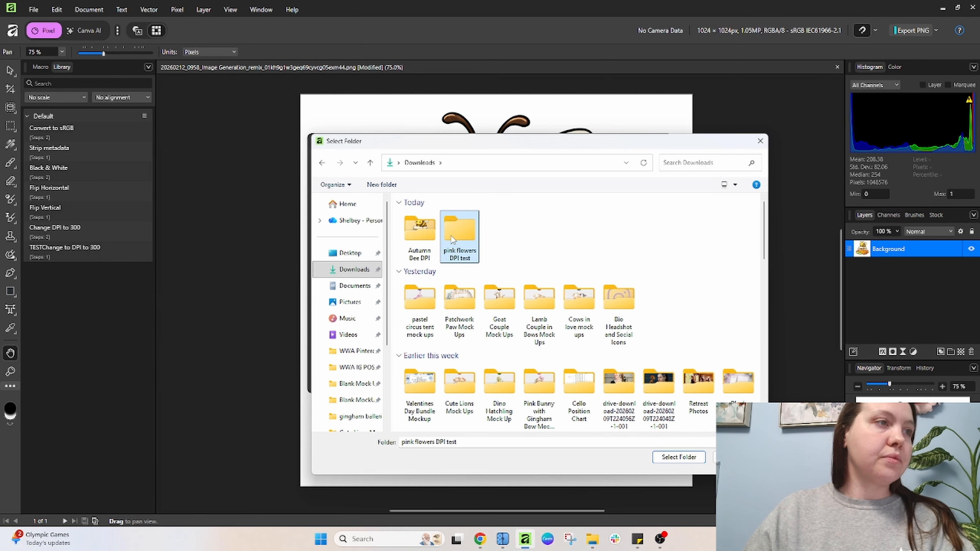
double_click(451, 235)
click(695, 457)
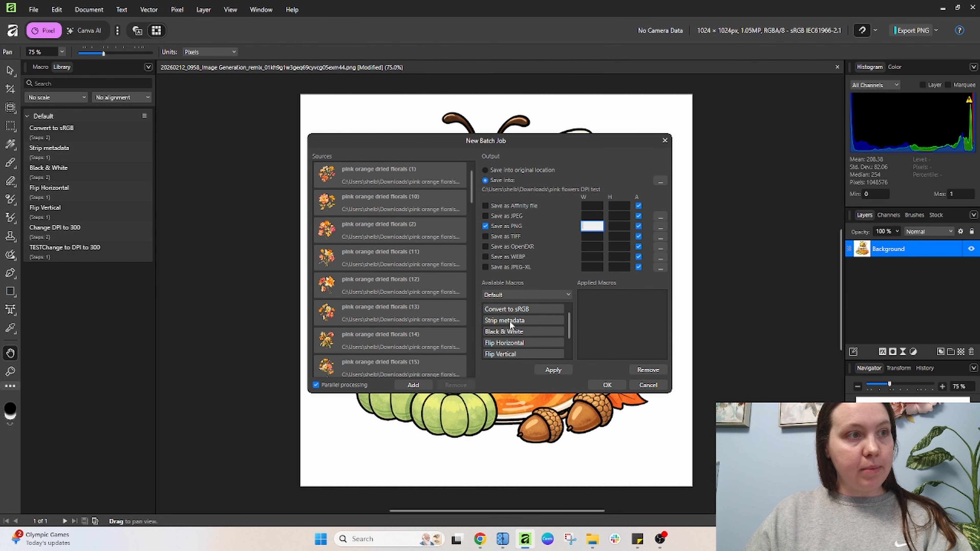
Apply the "TESTChange to DPI to 300" macro to the batch job, run it and follow its progress.
scroll(510, 321, down, 1)
click(499, 354)
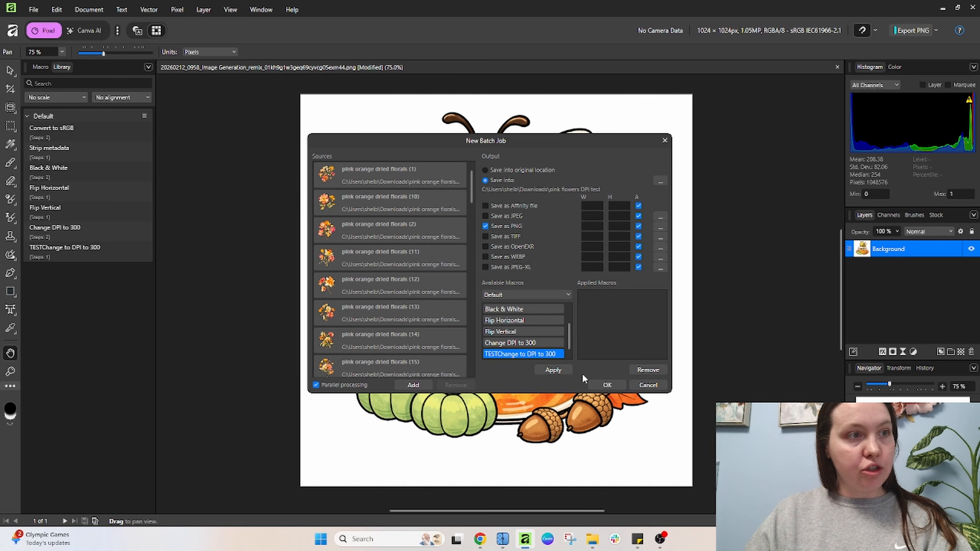
click(557, 371)
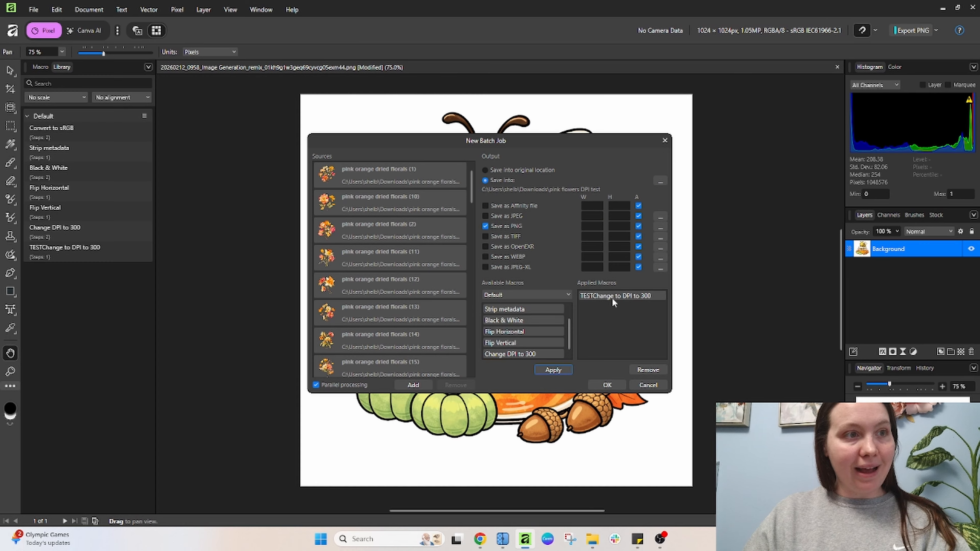
click(607, 386)
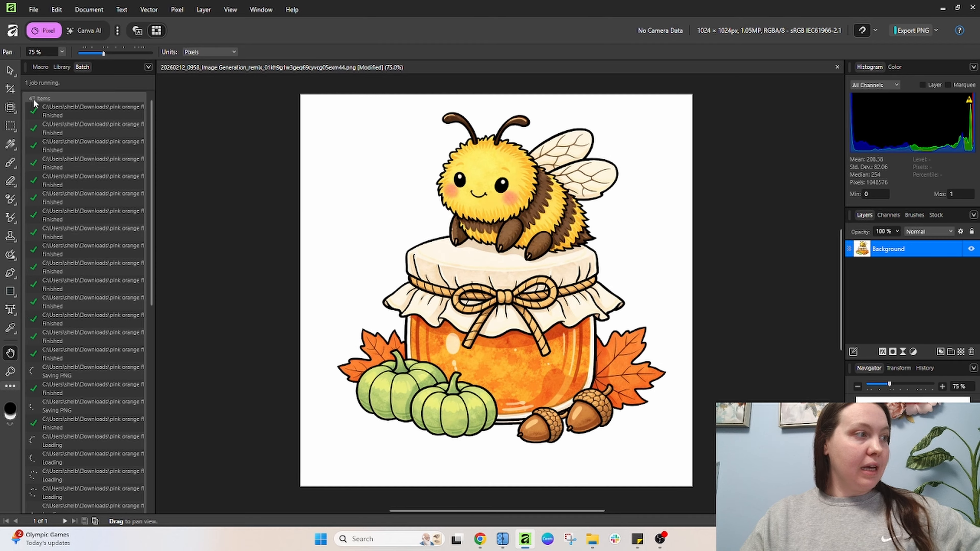
scroll(88, 232, down, 5)
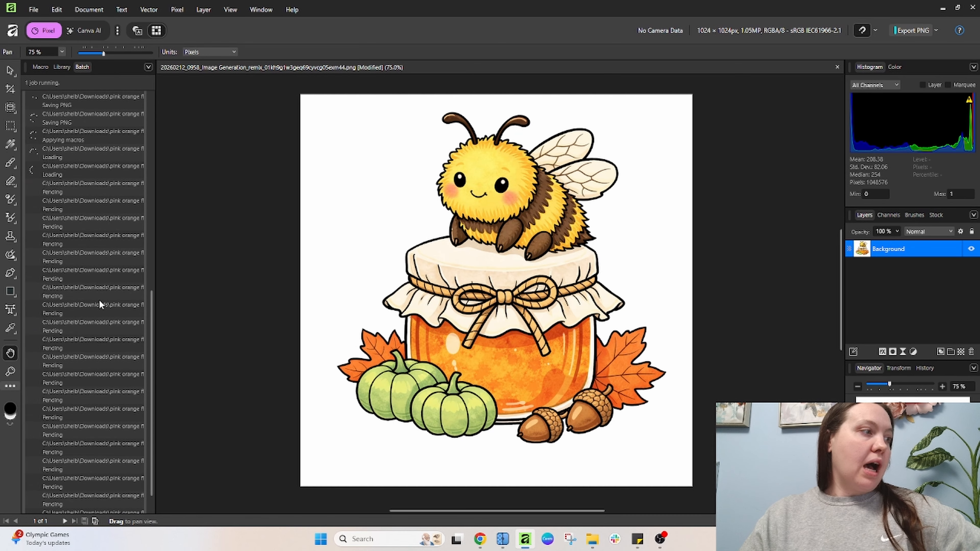
scroll(108, 348, up, 1)
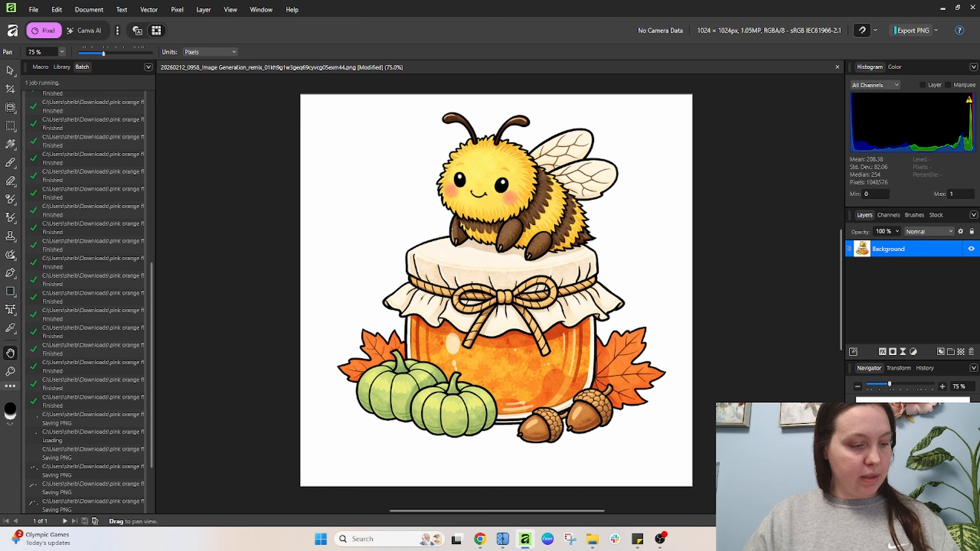
scroll(98, 424, down, 1)
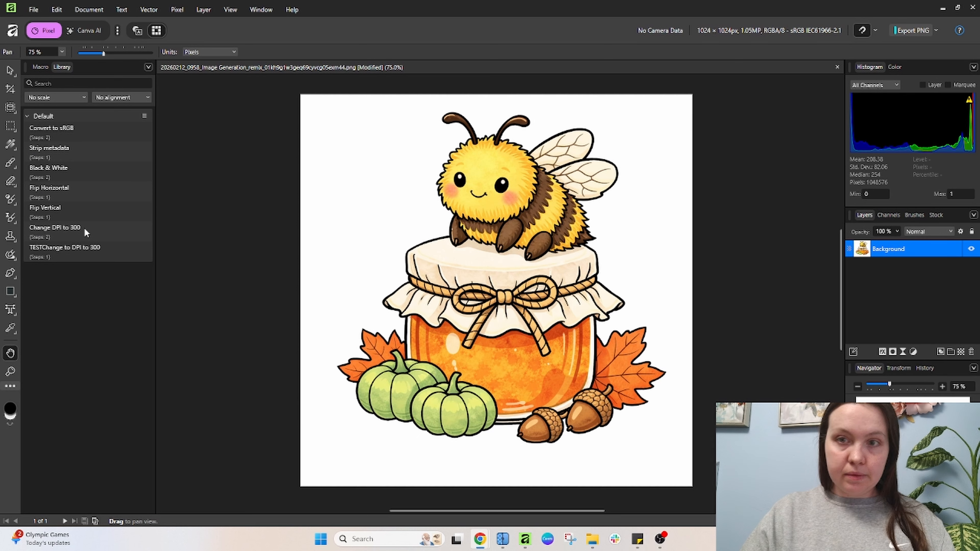
Switch to File Explorer and open the "pink flowers DPI test" folder in Downloads.
click(600, 542)
click(174, 233)
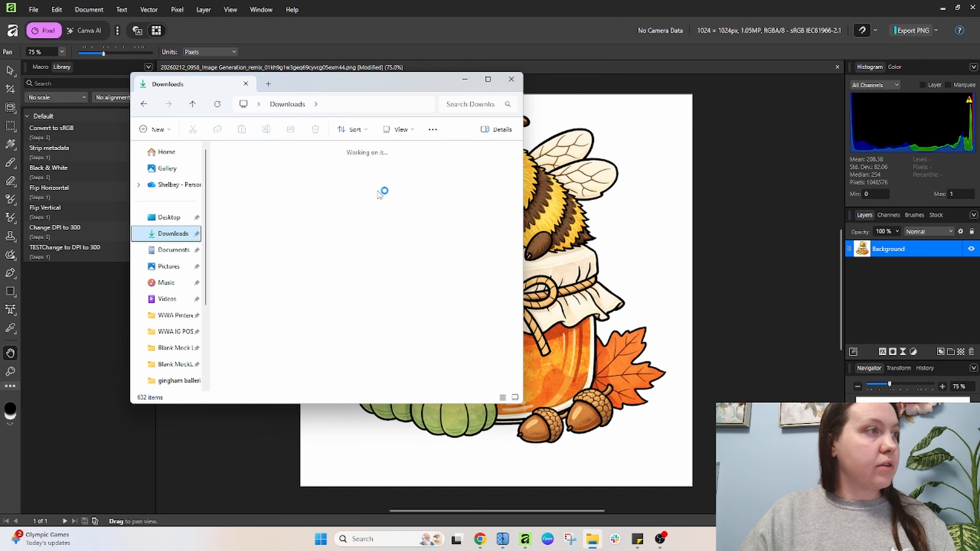
double_click(474, 208)
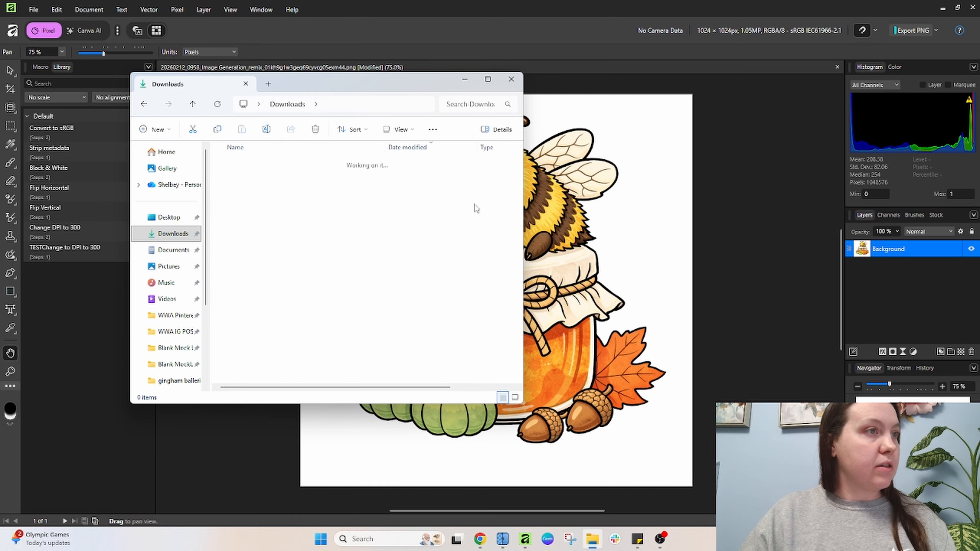
Check the horizontal and vertical resolution in the detailed properties of "pink orange dried florals (51)", and close the properties and the folder window.
right_click(270, 178)
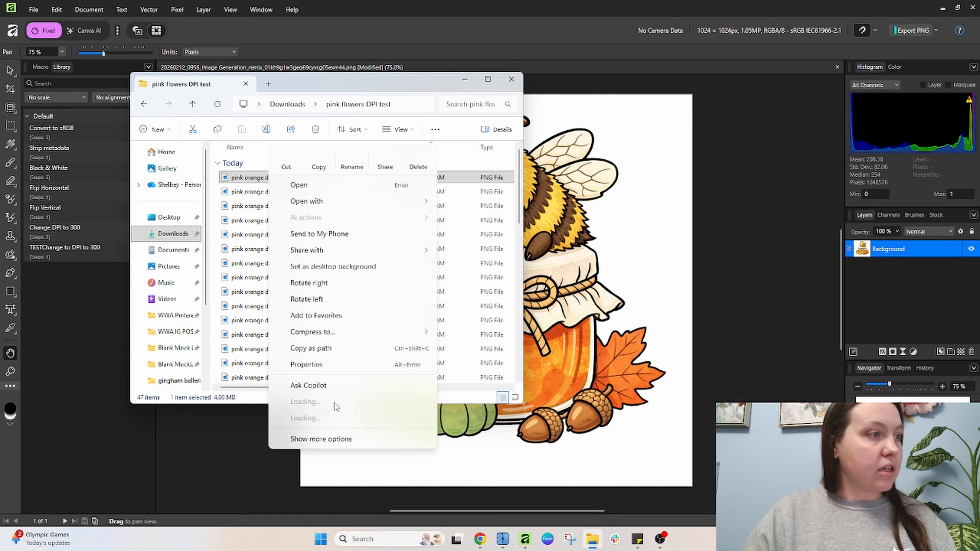
click(315, 364)
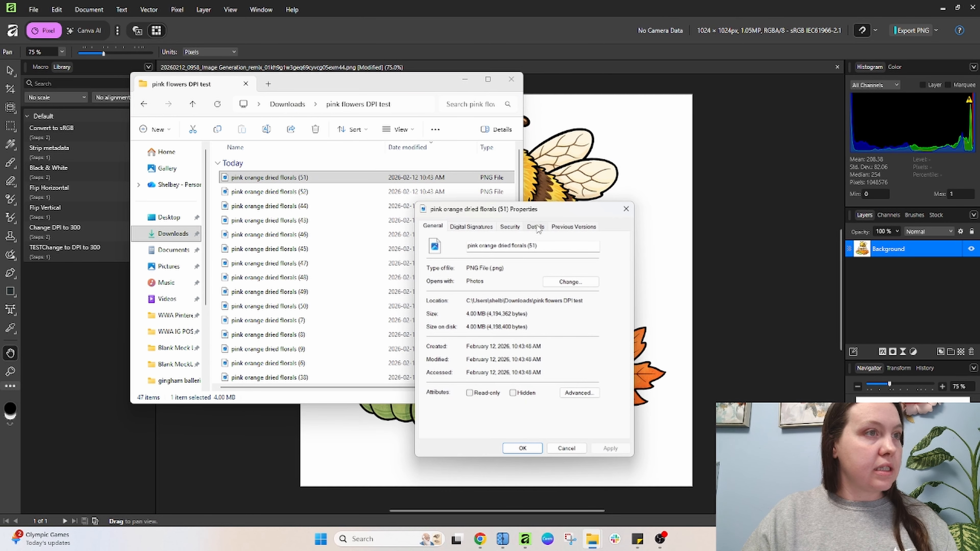
click(536, 226)
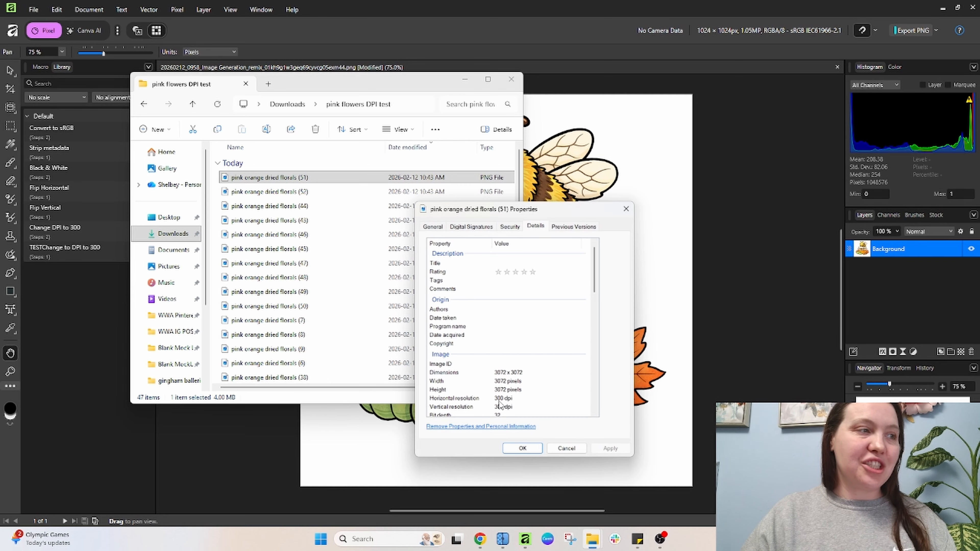
click(525, 450)
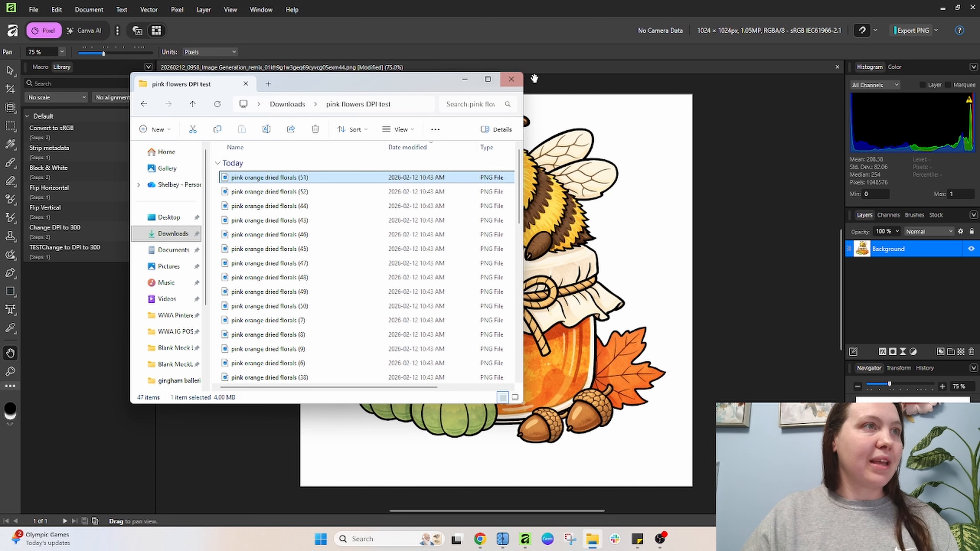
click(511, 80)
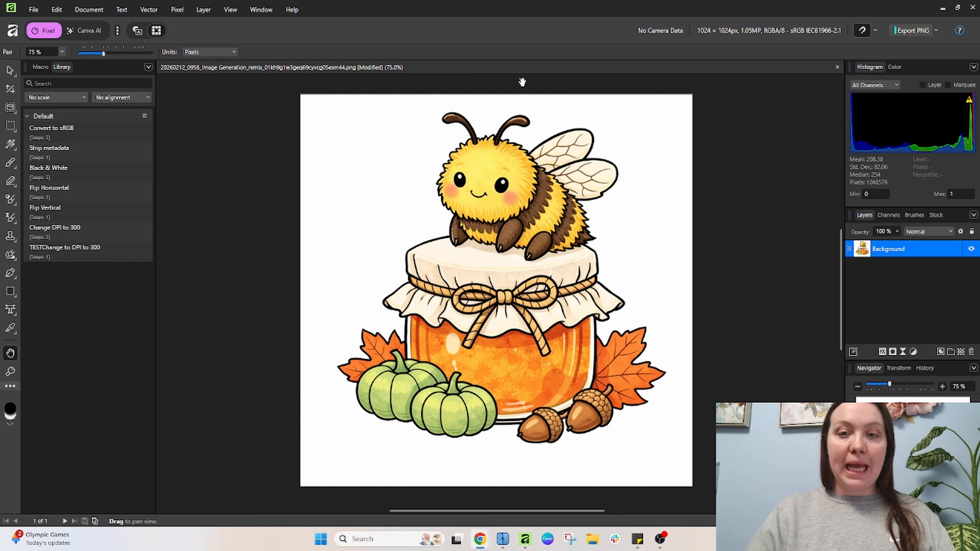